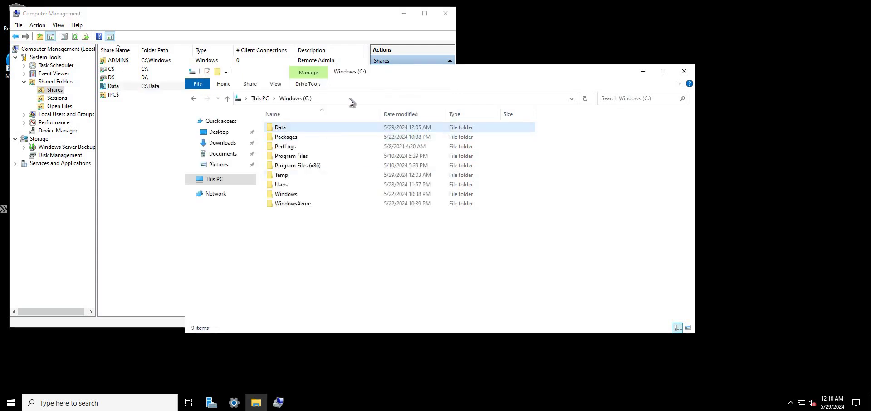
- Browse to the network path \\SSTVM01\ in File Explorer to list the server's shared folders
{"action": "left_click", "coordinate": [349, 98]}
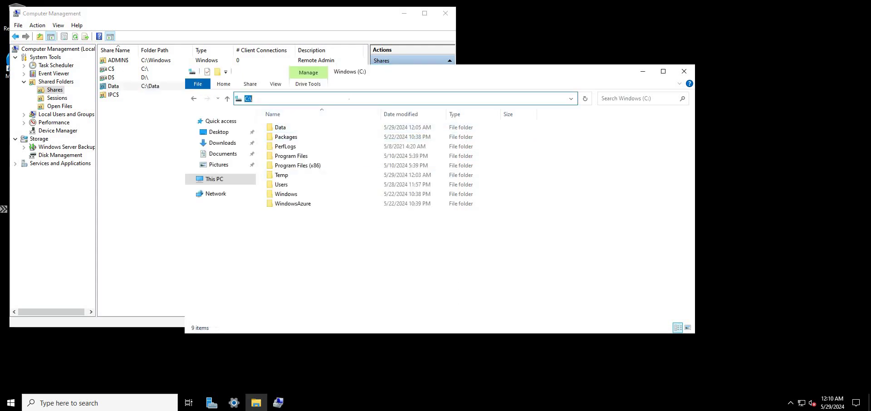
{"action": "type", "text": "\\\\SST"}
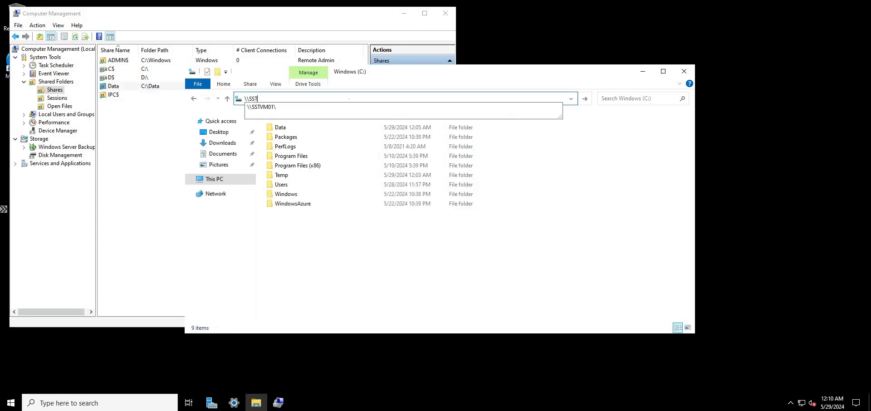
{"action": "key", "text": "Down"}
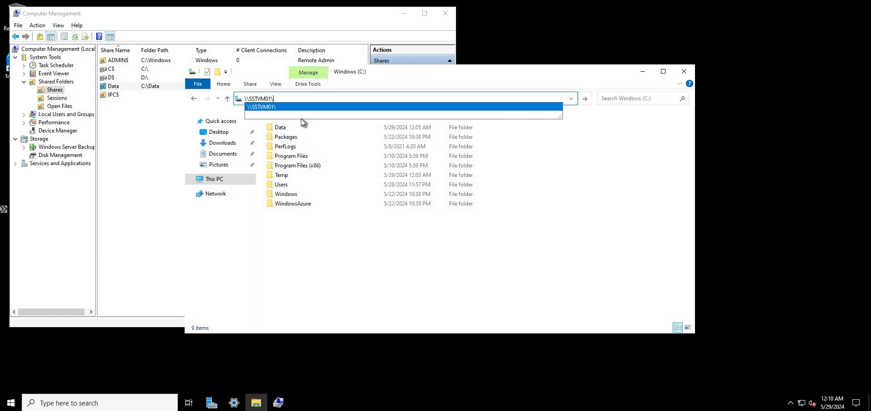
{"action": "key", "text": "Return"}
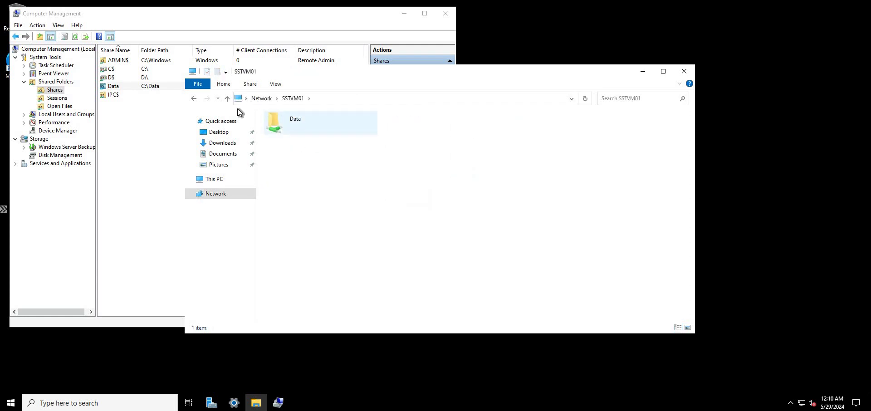
- Open the properties of the Data share in Computer Management and compare its share permissions with its security permissions
{"action": "right_click", "coordinate": [117, 85]}
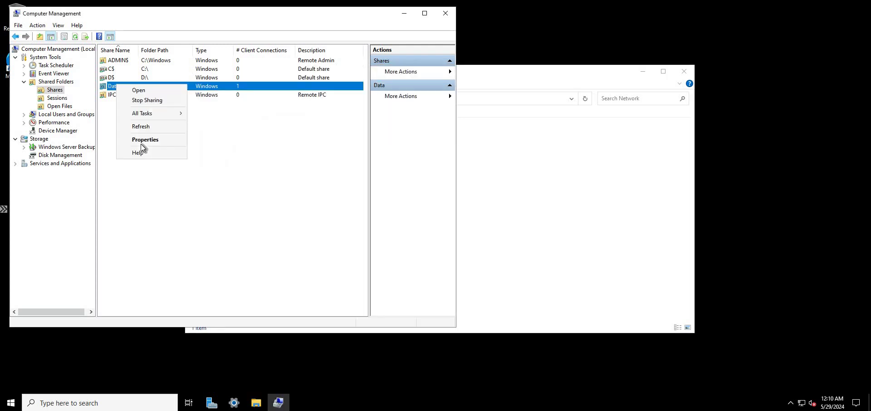
{"action": "left_click", "coordinate": [143, 140]}
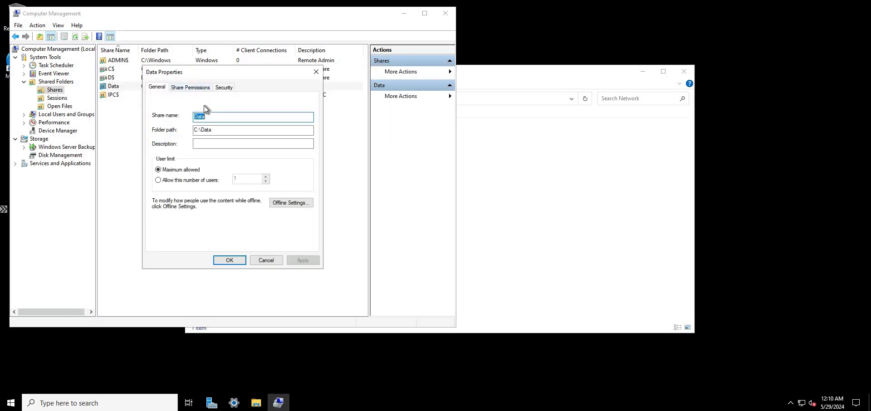
{"action": "key", "text": "ctrl+Tab"}
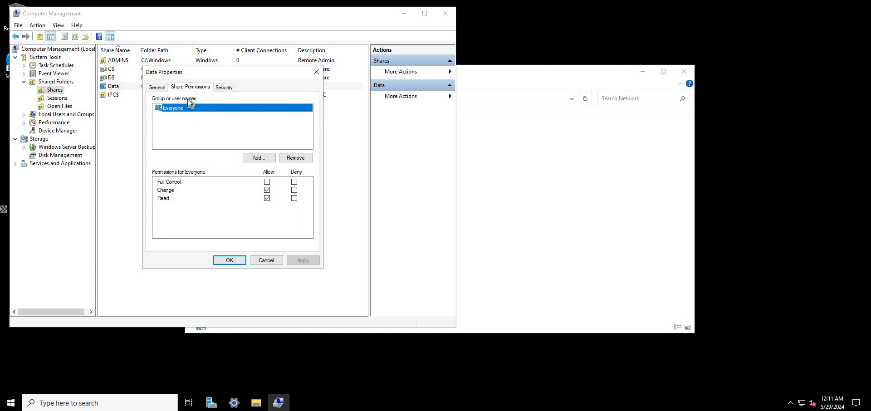
{"action": "left_click", "coordinate": [226, 88]}
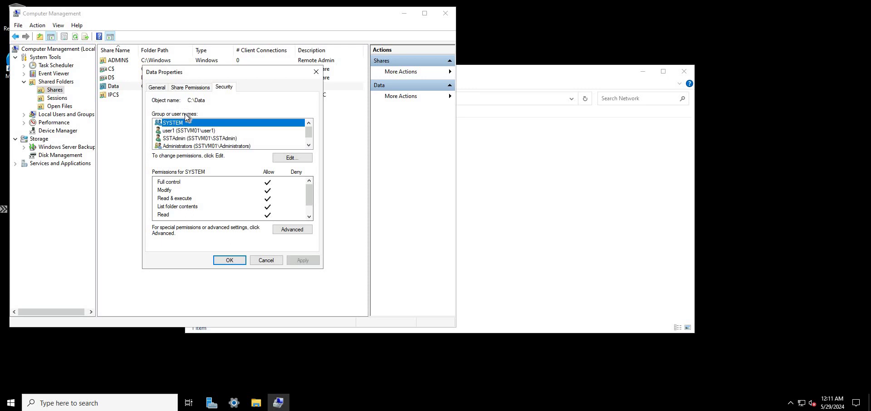
{"action": "key", "text": "ctrl+shift+Tab"}
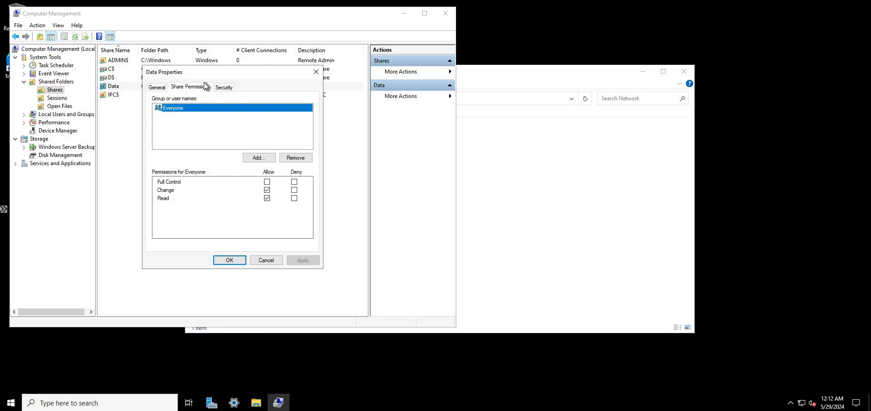
{"action": "key", "text": "ctrl+Tab"}
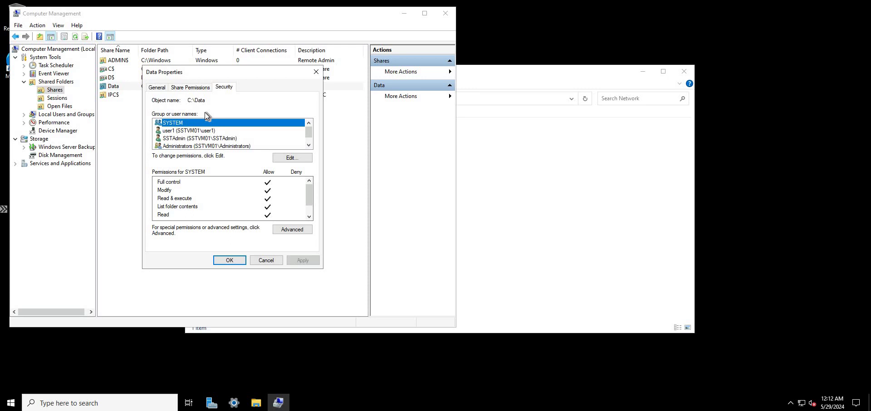
- Compare the security permissions that user1 and SSTAdmin have on the C:\Data folder
{"action": "left_click", "coordinate": [186, 132]}
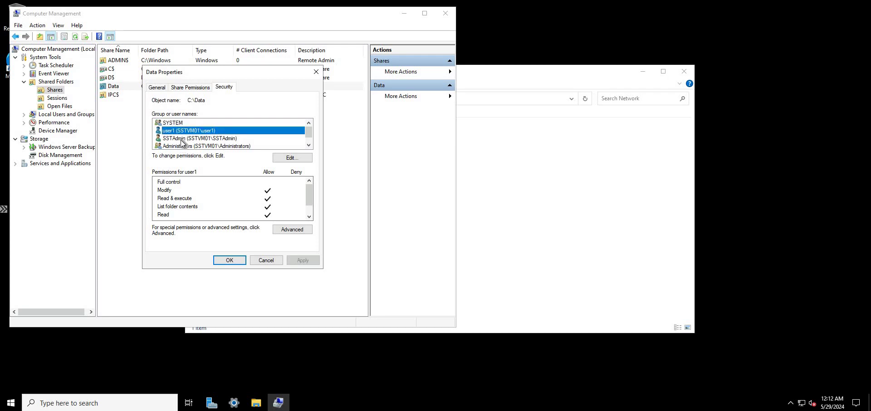
{"action": "left_click", "coordinate": [190, 138]}
{"action": "scroll", "coordinate": [192, 138], "scroll_direction": "down", "scroll_amount": 1}
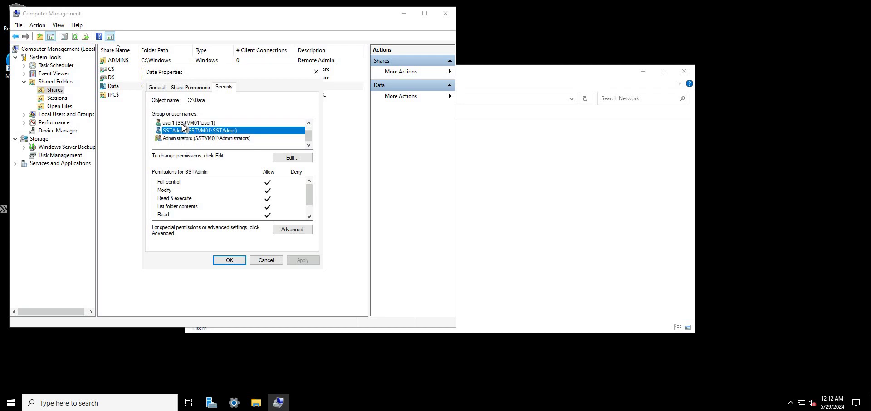
{"action": "key", "text": "Up"}
{"action": "scroll", "coordinate": [191, 138], "scroll_direction": "up", "scroll_amount": 1}
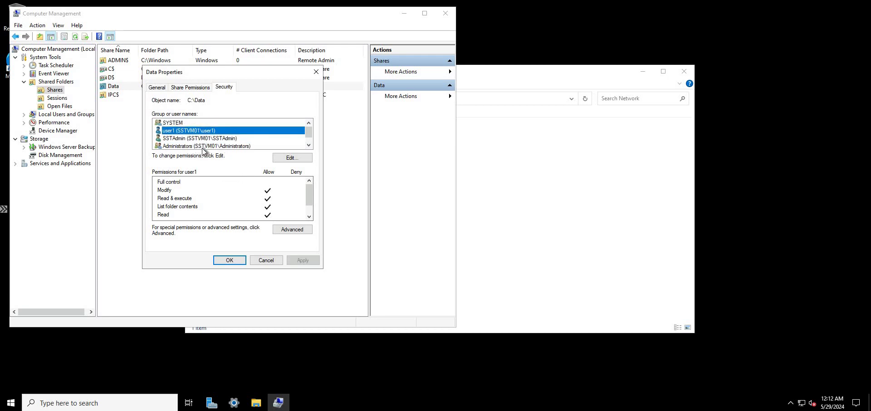
{"action": "left_click", "coordinate": [176, 139]}
{"action": "key", "text": "Up"}
{"action": "key", "text": "Down"}
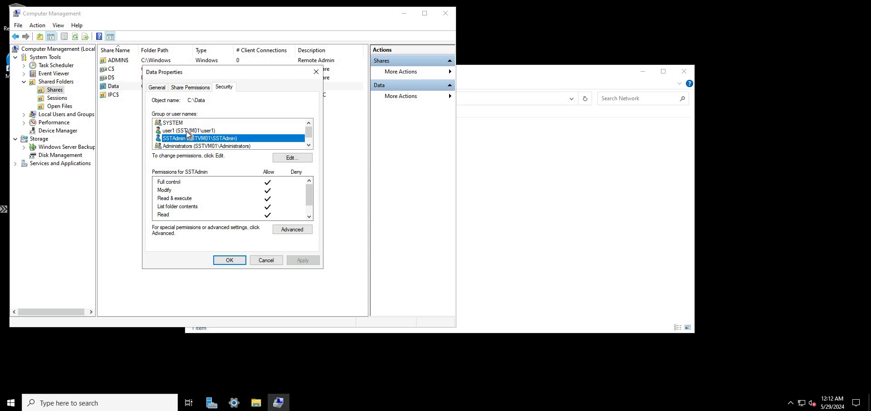
{"action": "left_click", "coordinate": [167, 130]}
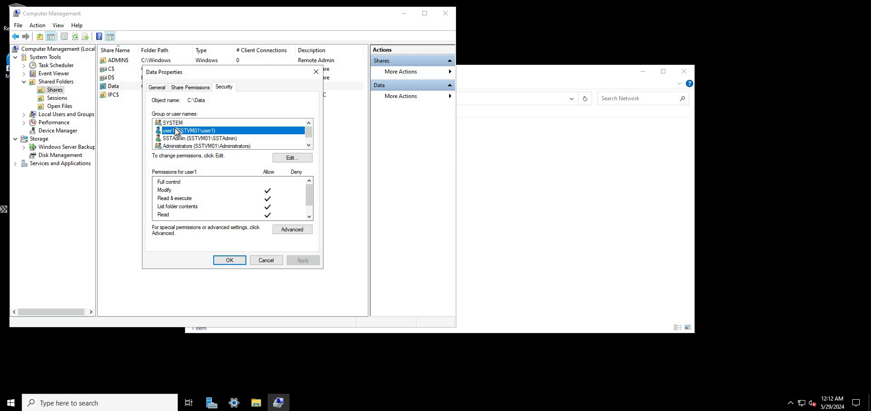
{"action": "left_click", "coordinate": [176, 207]}
{"action": "key", "text": "Down"}
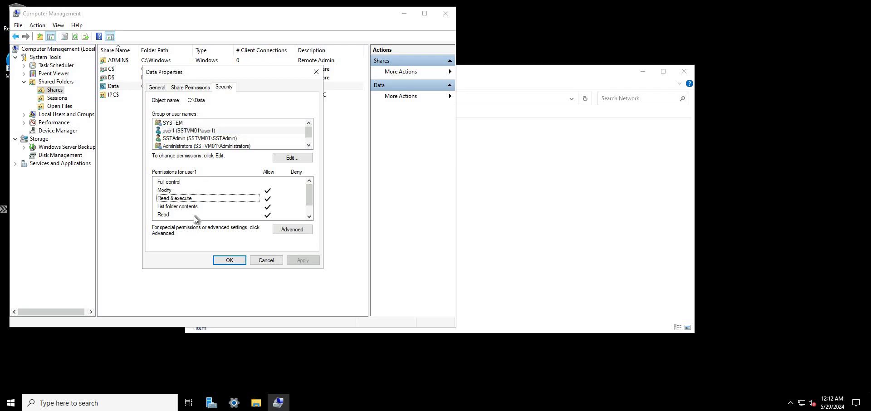
{"action": "key", "text": "Down"}
- Check the signed-in account in Settings in both sessions, closing the File Explorer window in the administrator session
{"action": "left_click", "coordinate": [235, 403]}
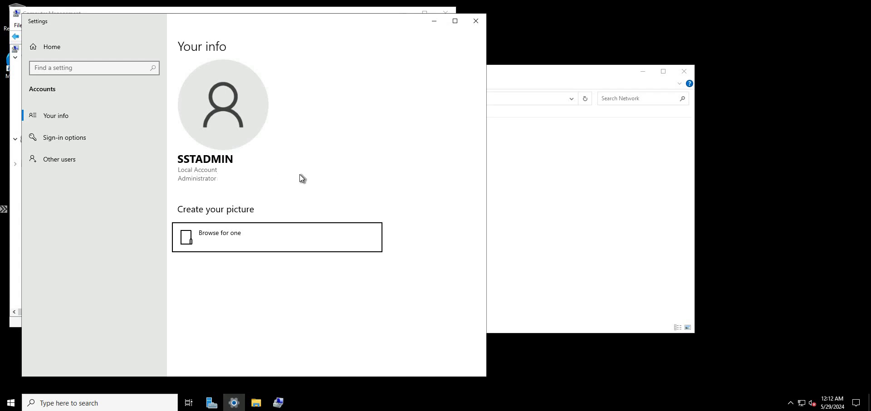
{"action": "left_click", "coordinate": [690, 104]}
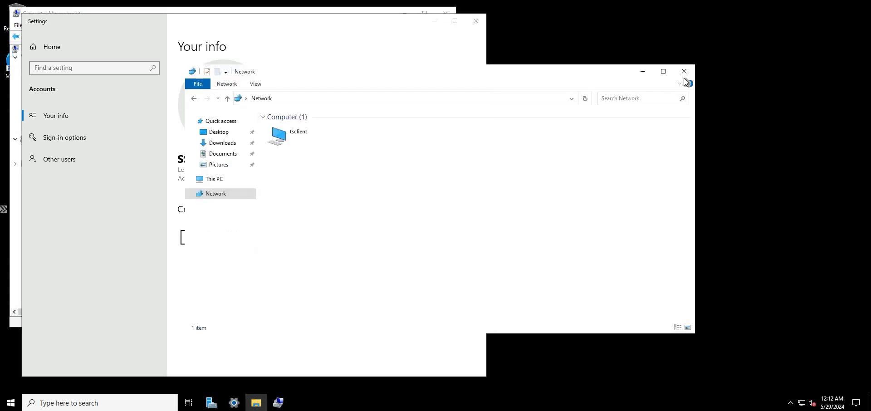
{"action": "left_click", "coordinate": [684, 72]}
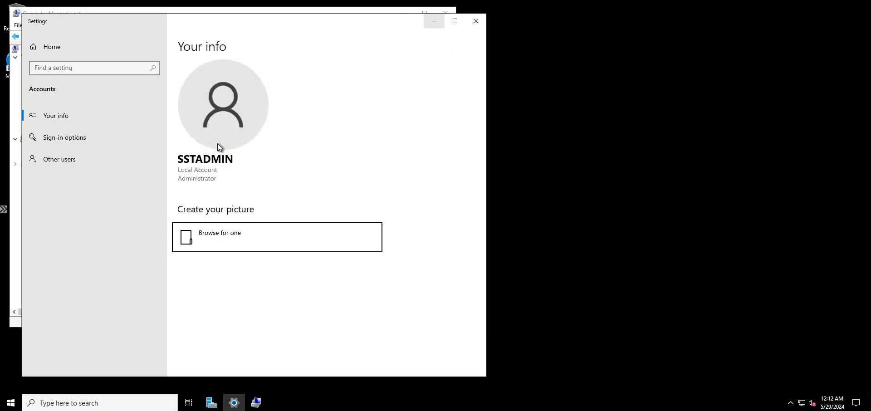
{"action": "left_click", "coordinate": [434, 21]}
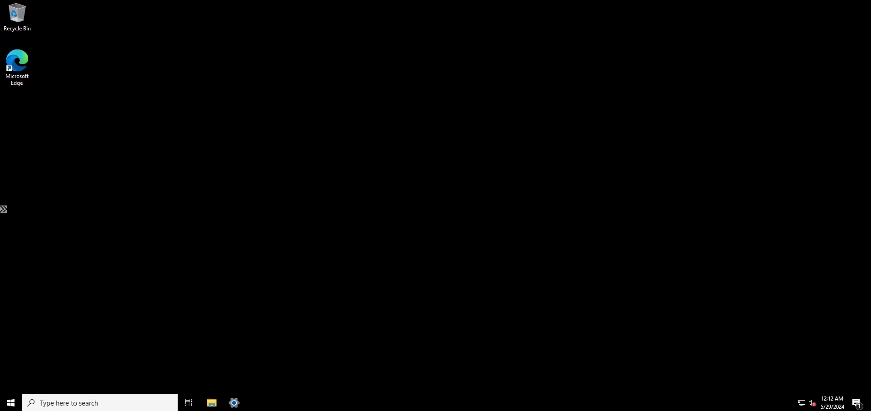
{"action": "left_click", "coordinate": [234, 403]}
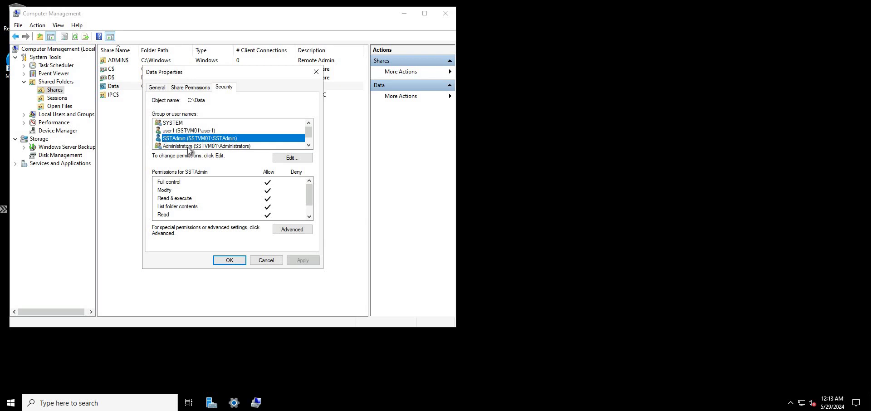
- Remove the Modify permission from user1 on the C:\Data folder, apply the change, and close the share's properties
{"action": "key", "text": "Up"}
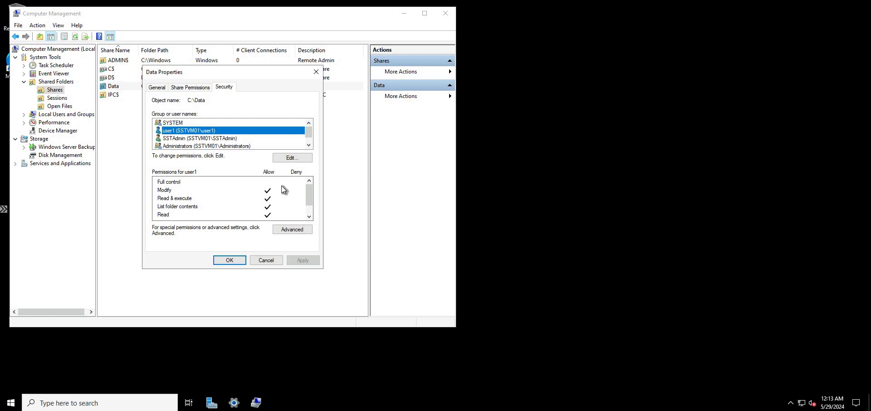
{"action": "left_click", "coordinate": [283, 158]}
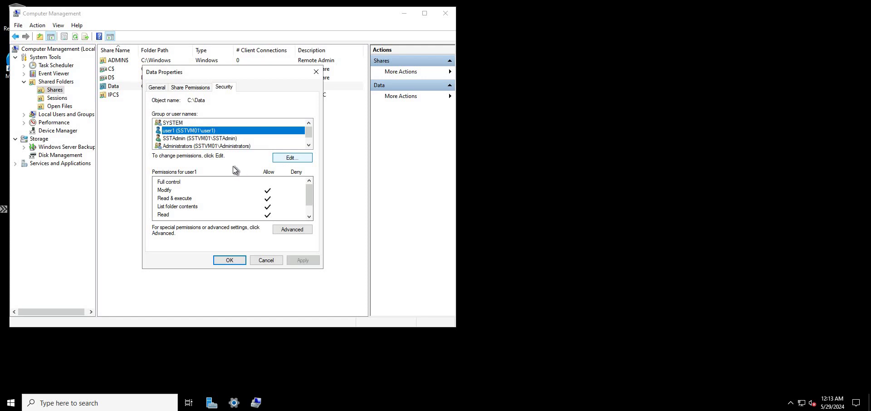
{"action": "left_click", "coordinate": [206, 167]}
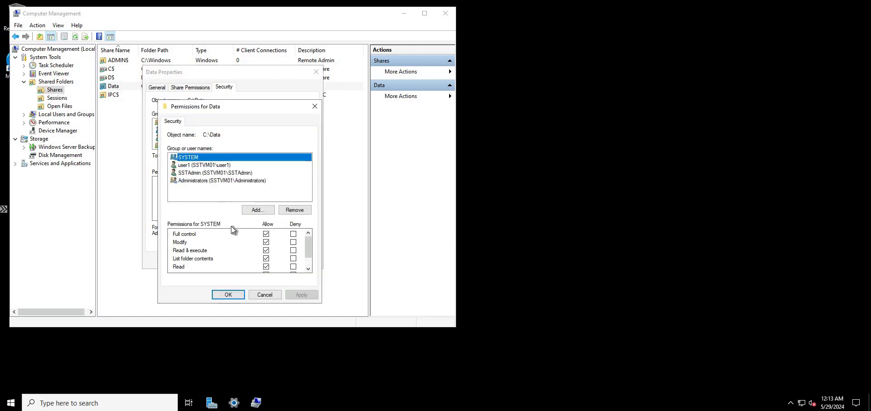
{"action": "left_click", "coordinate": [267, 241]}
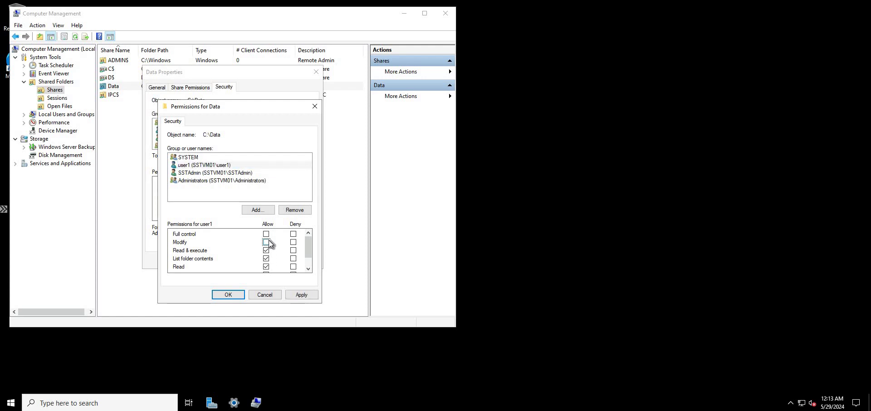
{"action": "scroll", "coordinate": [265, 258], "scroll_direction": "down", "scroll_amount": 1}
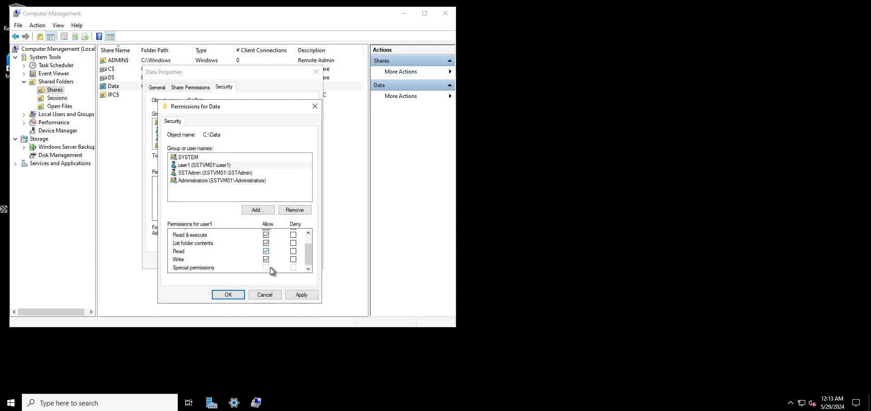
{"action": "scroll", "coordinate": [306, 249], "scroll_direction": "up", "scroll_amount": 1}
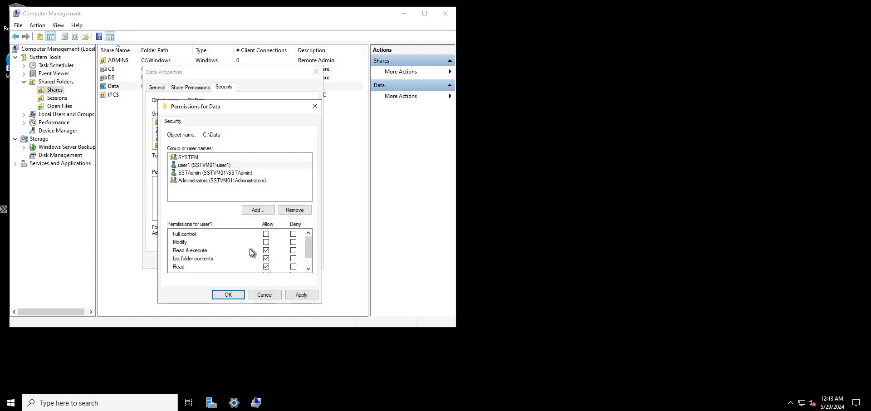
{"action": "scroll", "coordinate": [240, 252], "scroll_direction": "down", "scroll_amount": 1}
{"action": "scroll", "coordinate": [190, 261], "scroll_direction": "up", "scroll_amount": 1}
{"action": "left_click", "coordinate": [191, 253]}
{"action": "left_click", "coordinate": [200, 260]}
{"action": "left_click", "coordinate": [189, 271]}
{"action": "left_click", "coordinate": [233, 297]}
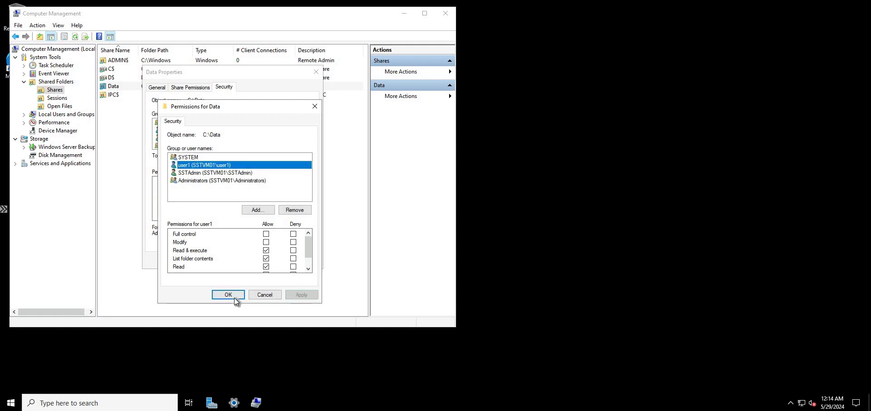
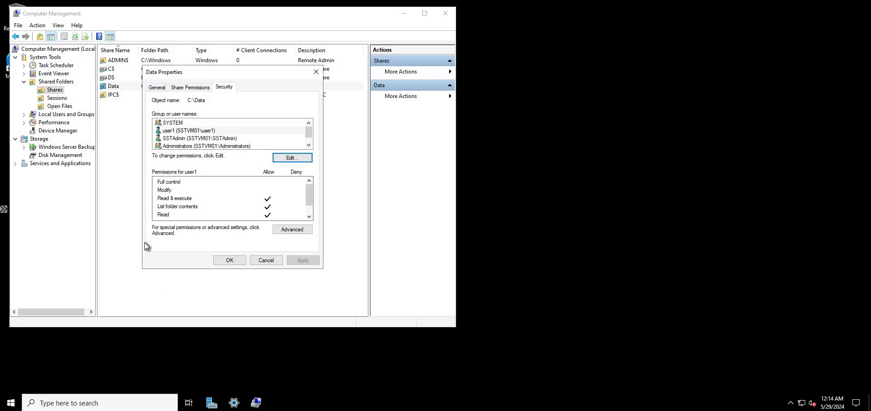
{"action": "key", "text": "Escape"}
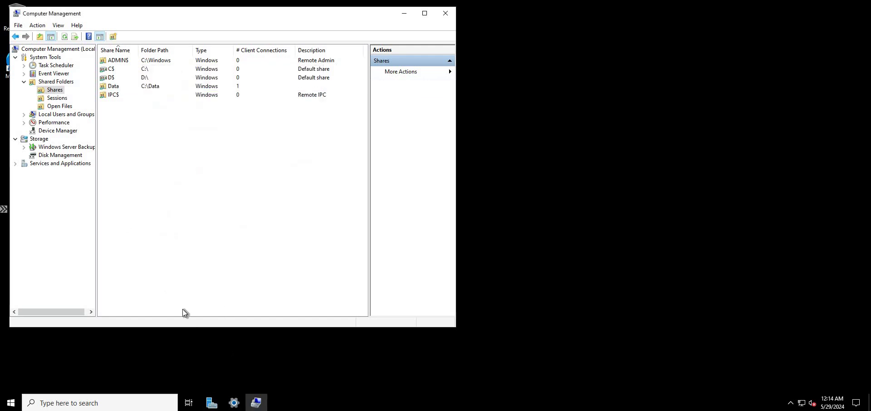
- Open the Data folder on the Windows (C:) drive in a new File Explorer window
{"action": "key", "text": "super"}
{"action": "left_click", "coordinate": [263, 247]}
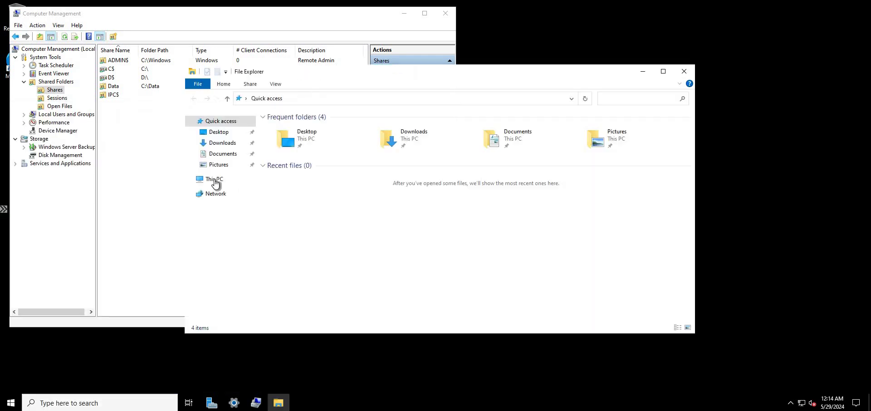
{"action": "left_click", "coordinate": [214, 179]}
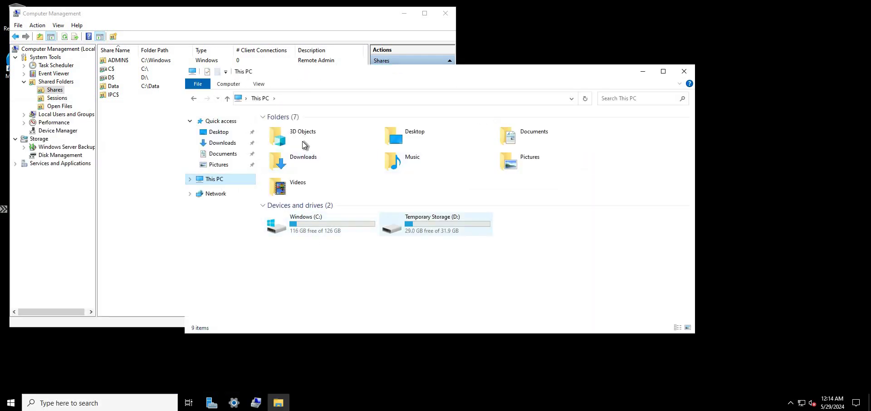
{"action": "key", "text": "Return"}
{"action": "key", "text": "Up"}
{"action": "key", "text": "Return"}
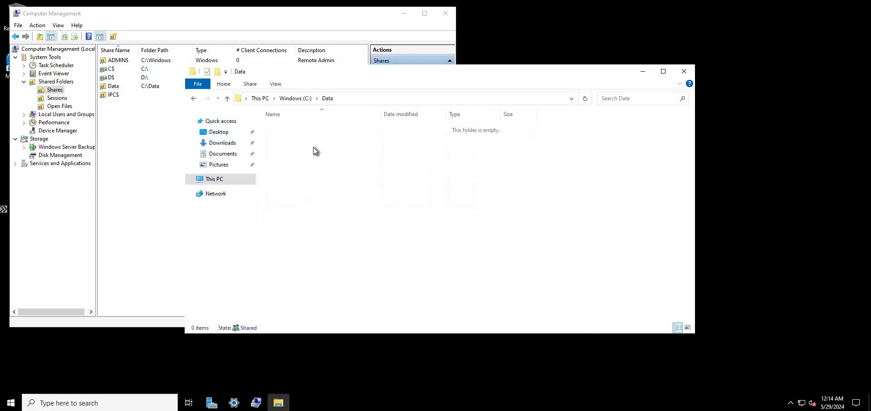
- Create a folder named Test1 inside C:\Data
{"action": "right_click", "coordinate": [310, 186]}
{"action": "mouse_move", "coordinate": [328, 295]}
{"action": "key", "text": "Return"}
{"action": "type", "text": "Test1"}
{"action": "key", "text": "Return"}
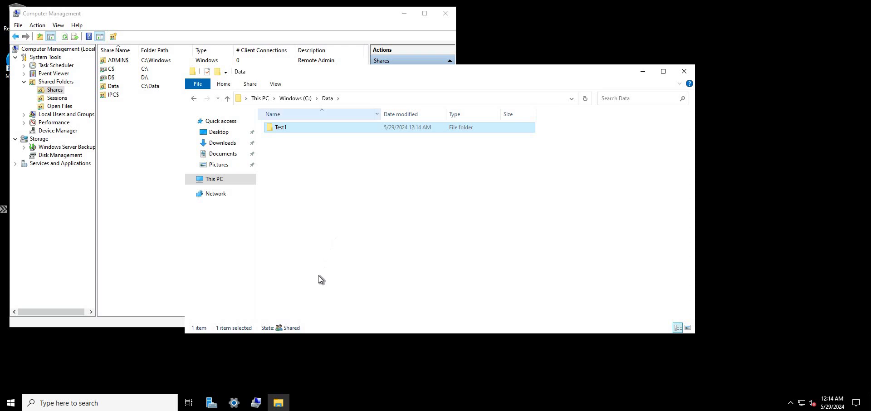
- Create a text document named "This is a test" in the C:\Data folder
{"action": "right_click", "coordinate": [320, 274]}
{"action": "mouse_move", "coordinate": [383, 278]}
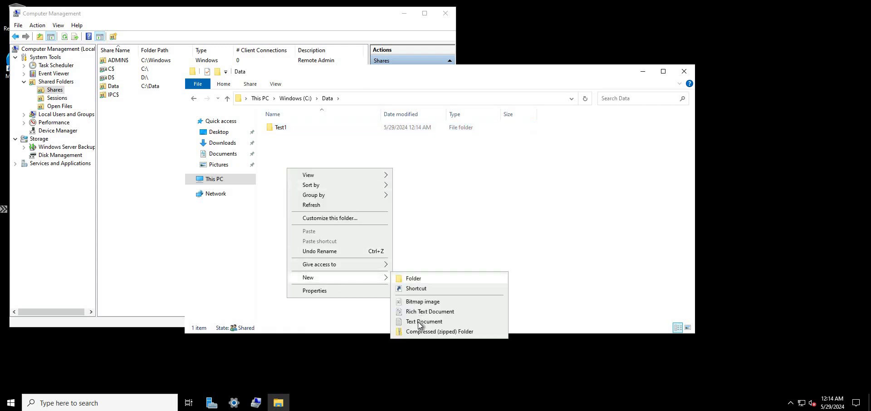
{"action": "key", "text": "Return"}
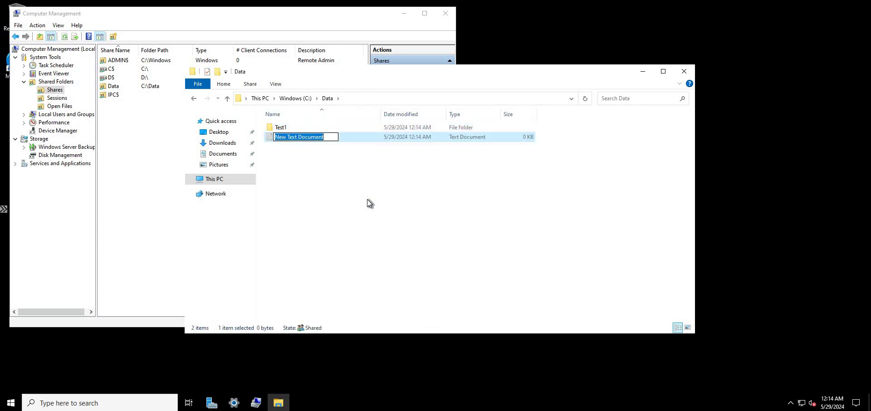
{"action": "type", "text": "This is a test"}
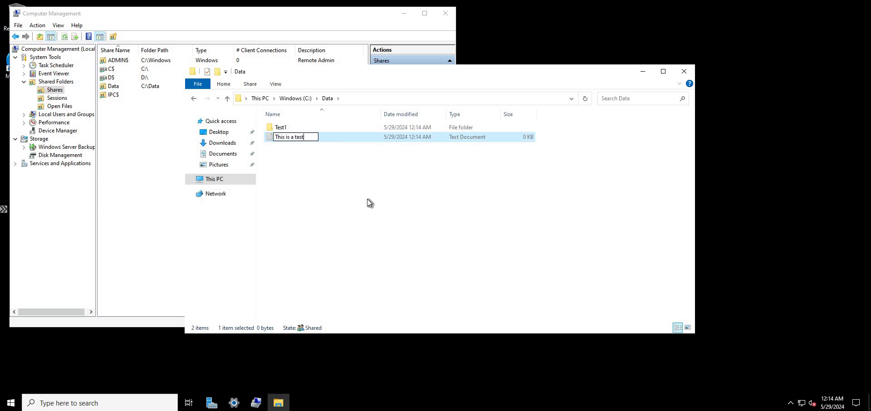
{"action": "left_click", "coordinate": [299, 175]}
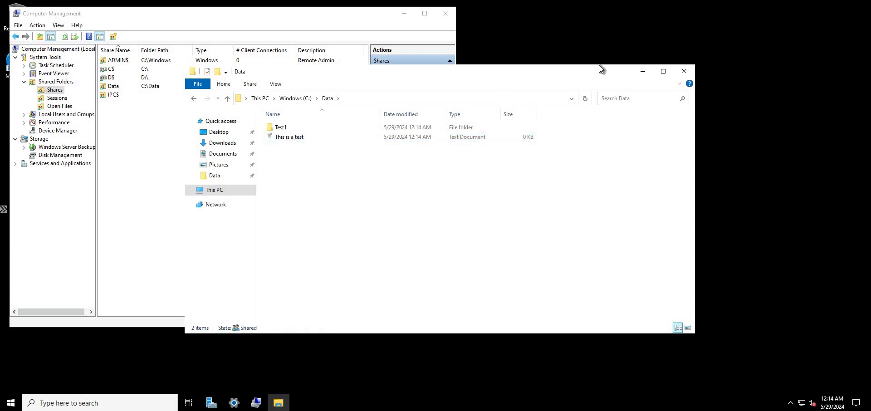
- Open the Test1 folder and create a text document named "This is a test 2" inside it
{"action": "key", "text": "Return"}
{"action": "right_click", "coordinate": [322, 275]}
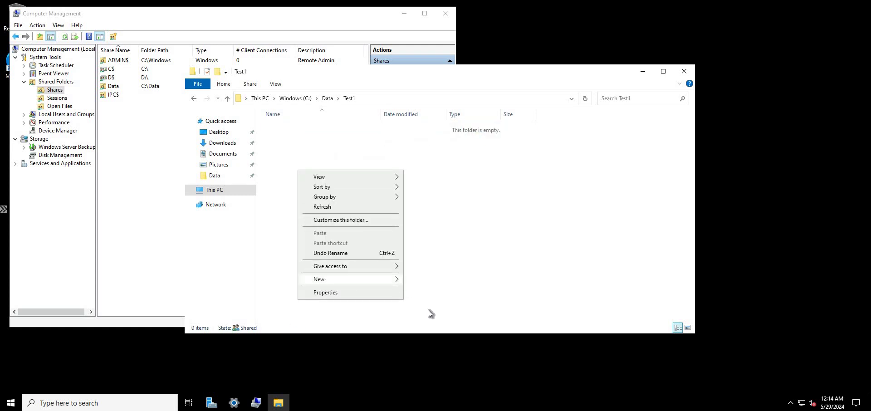
{"action": "left_click", "coordinate": [435, 322]}
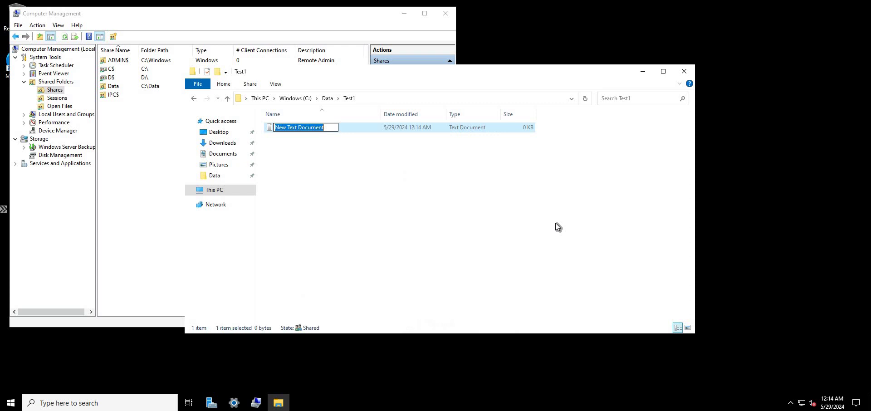
{"action": "type", "text": "Th"}
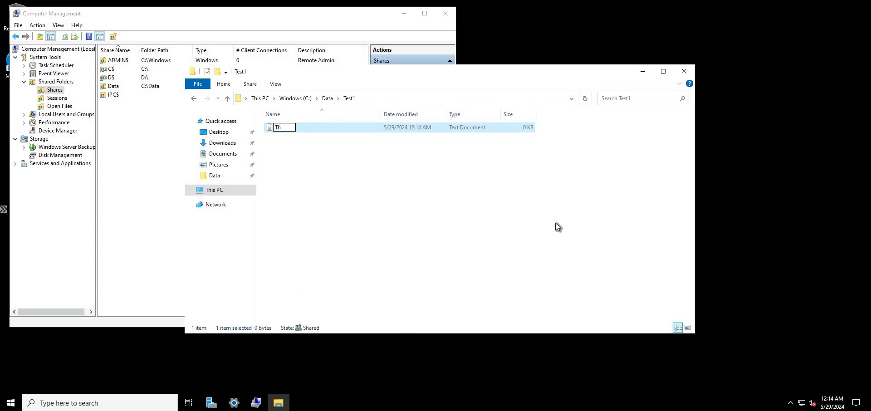
{"action": "type", "text": "is is a test 2"}
{"action": "key", "text": "Return"}
- Go back to the Data folder by way of This PC and the Windows (C:) drive
{"action": "left_click", "coordinate": [219, 190]}
{"action": "double_click", "coordinate": [306, 230]}
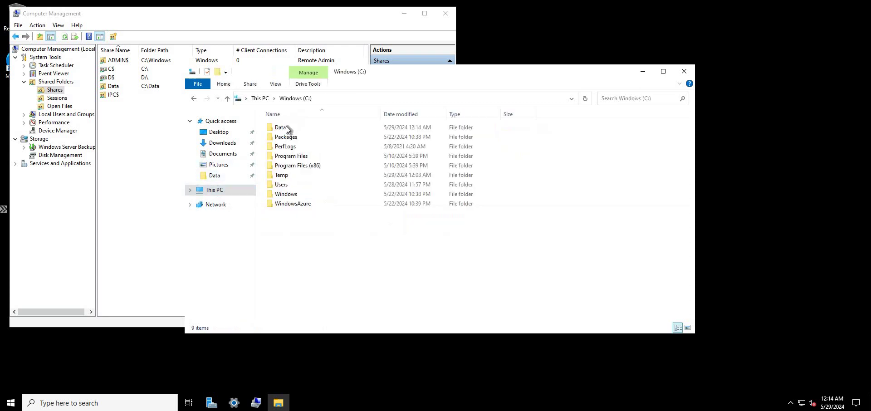
{"action": "left_click", "coordinate": [344, 127]}
{"action": "key", "text": "Return"}
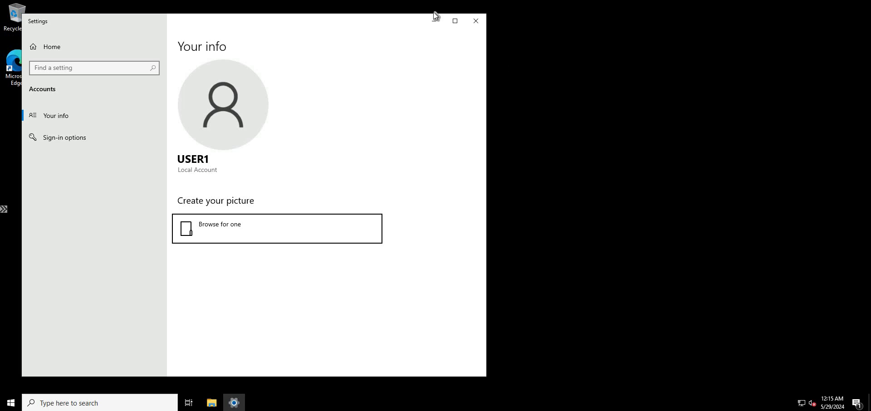
- In the user1 session, browse to \\SSTVM01\ over the network and open its Data share
{"action": "key", "text": "super+d"}
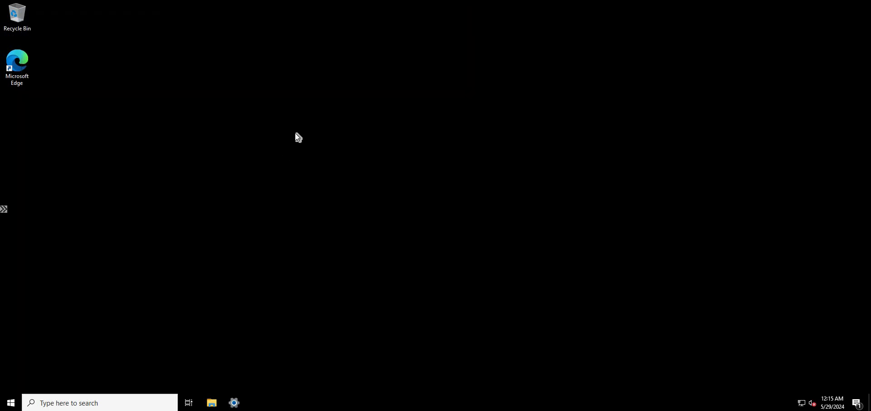
{"action": "key", "text": "alt+d"}
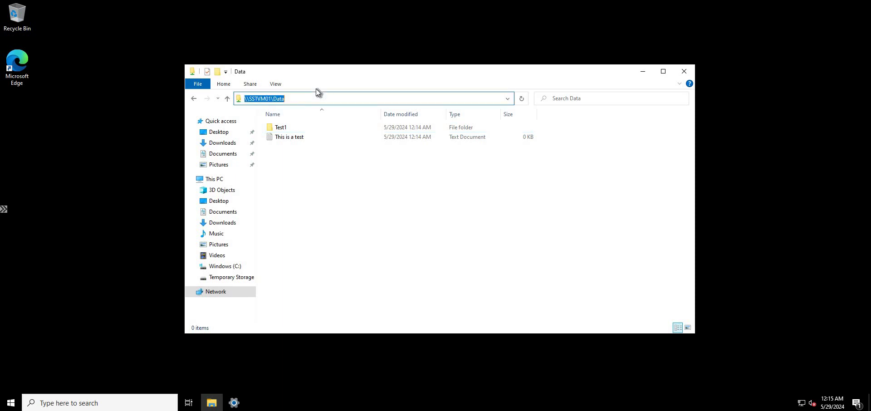
{"action": "type", "text": "\\\\"}
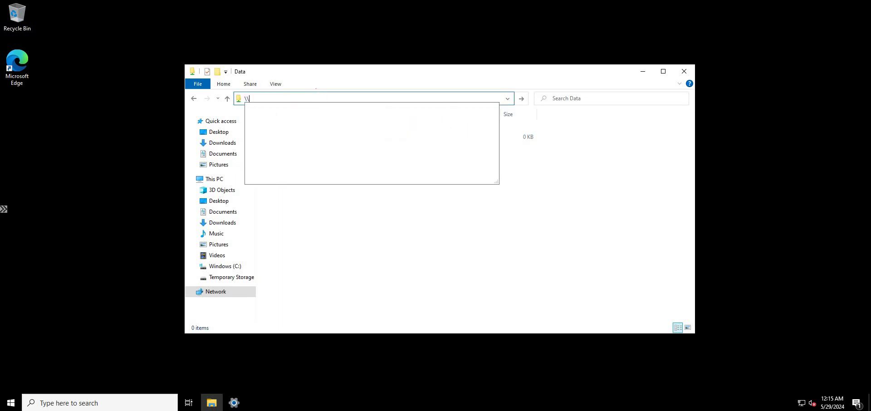
{"action": "type", "text": "SSTVM01\\"}
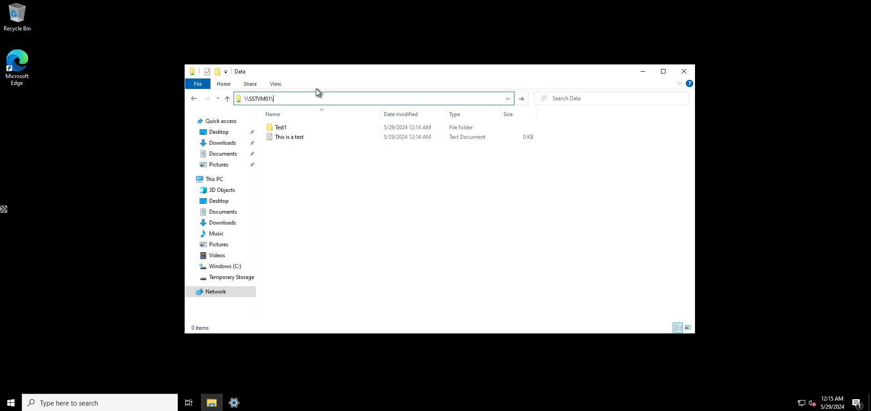
{"action": "key", "text": "Return"}
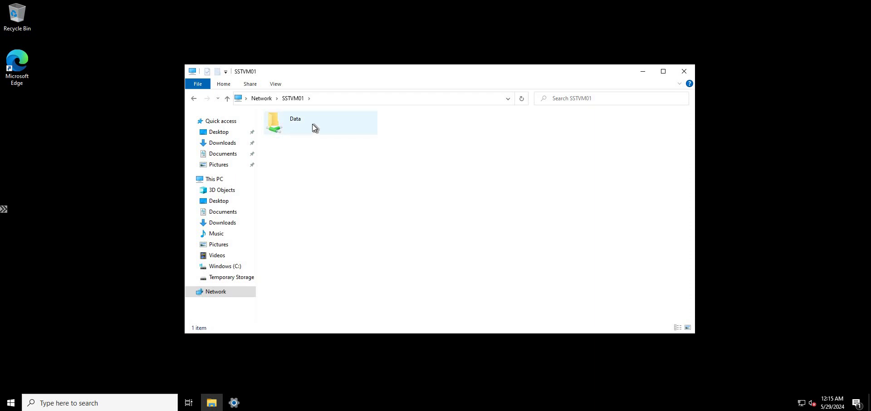
{"action": "double_click", "coordinate": [311, 124]}
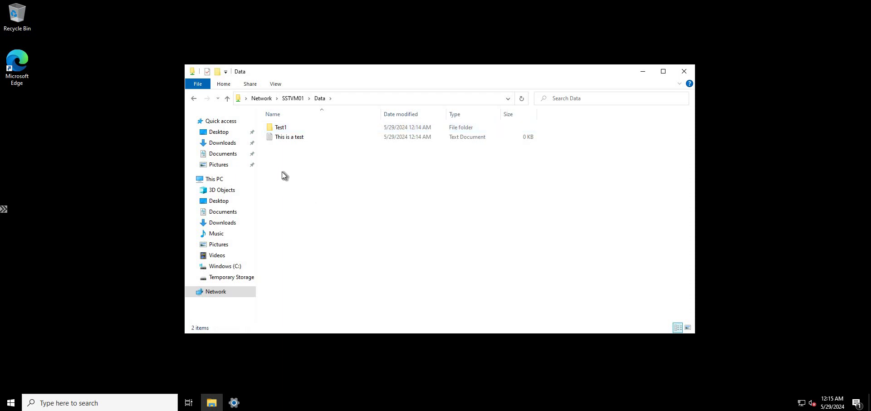
- Test user1's read access by opening the Test1 folder and the "This is a test" document, then close the document
{"action": "double_click", "coordinate": [291, 129]}
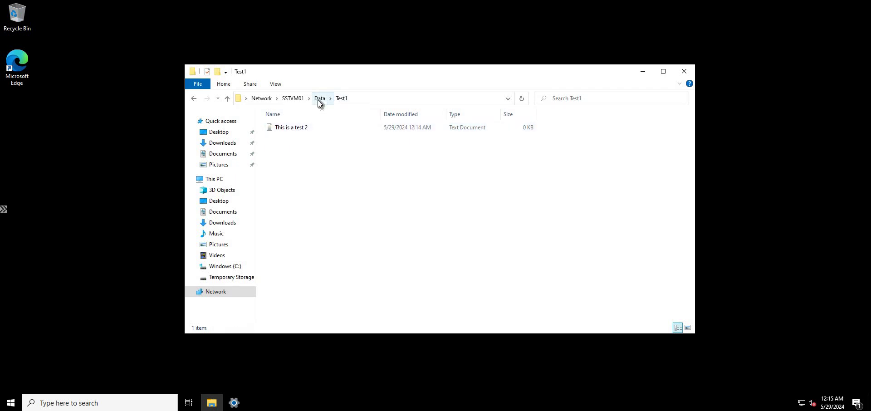
{"action": "key", "text": "alt+Up"}
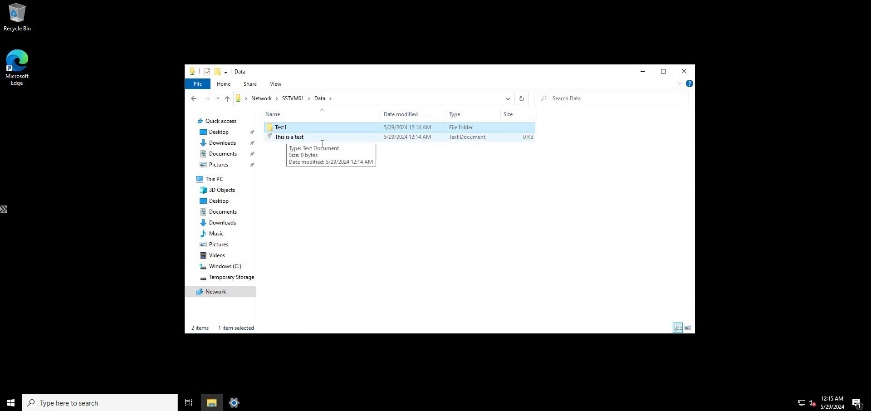
{"action": "double_click", "coordinate": [285, 138]}
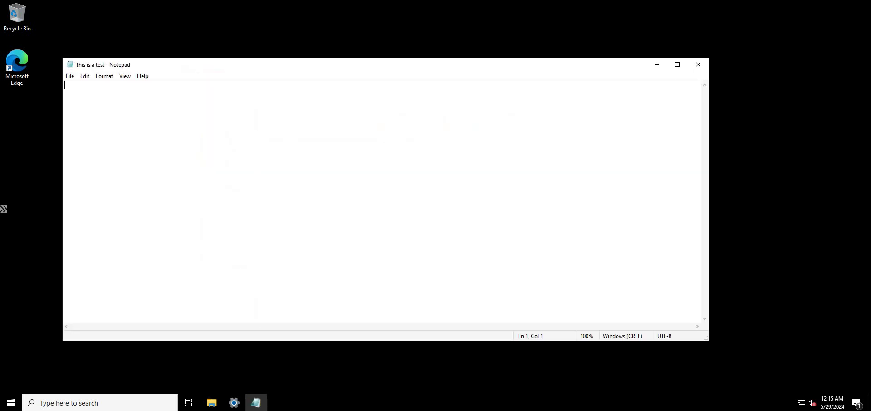
{"action": "left_click", "coordinate": [697, 65]}
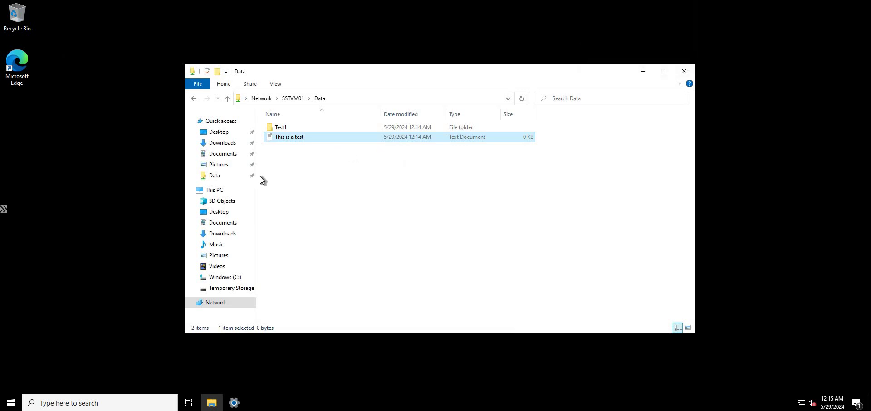
- Try to create a new item in the network Data share as user1 and cancel the operation
{"action": "left_click", "coordinate": [294, 170]}
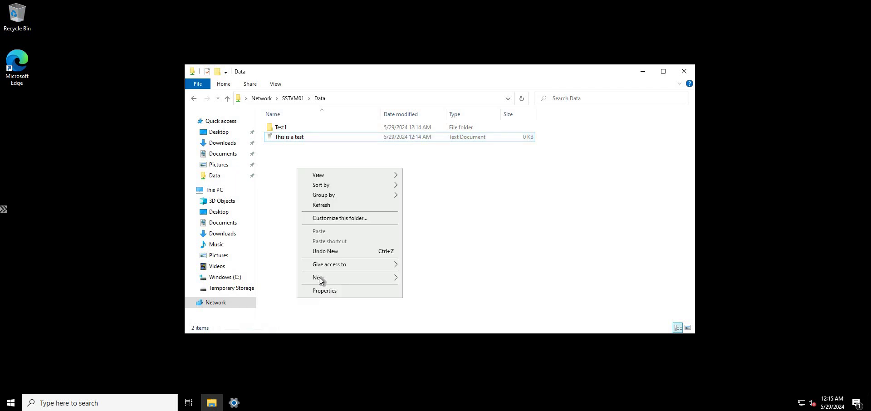
{"action": "mouse_move", "coordinate": [319, 277]}
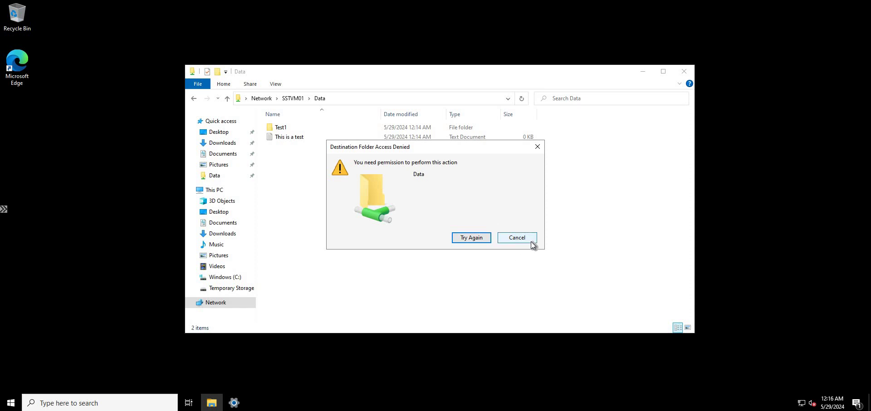
{"action": "key", "text": "Tab"}
{"action": "key", "text": "Return"}
- Try to delete the "This is a test" document from the share as user1, retry several times, and cancel
{"action": "left_click", "coordinate": [332, 141]}
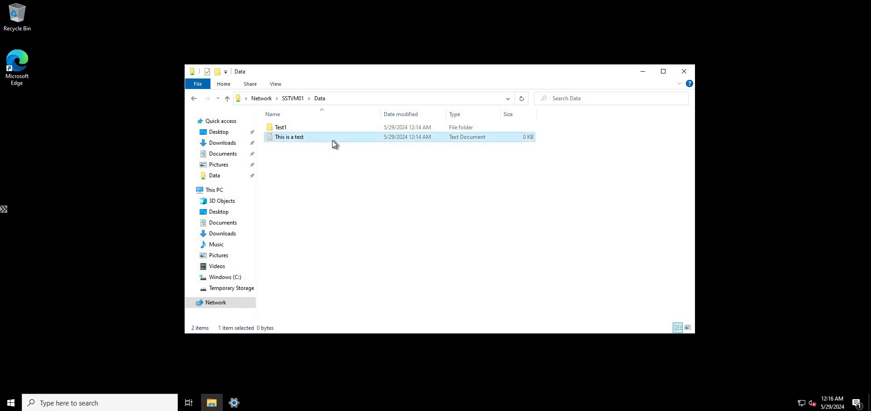
{"action": "key", "text": "Delete"}
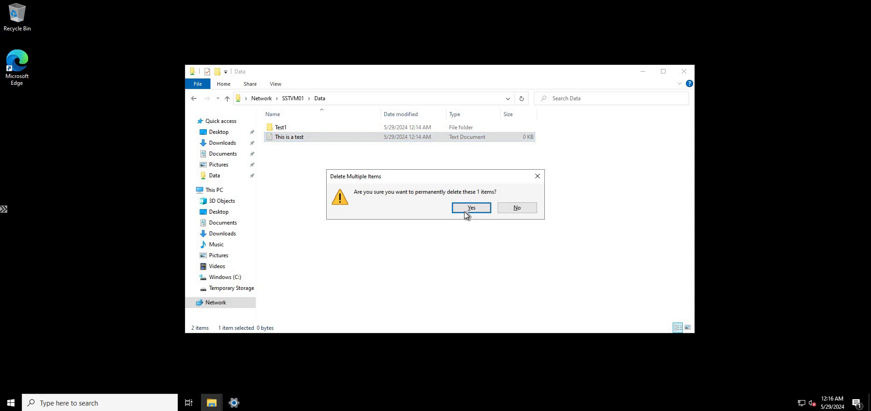
{"action": "left_click", "coordinate": [462, 210]}
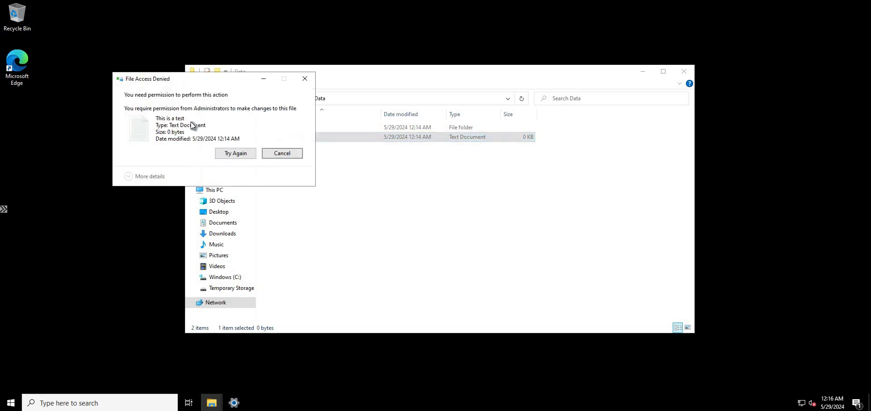
{"action": "left_click", "coordinate": [232, 152]}
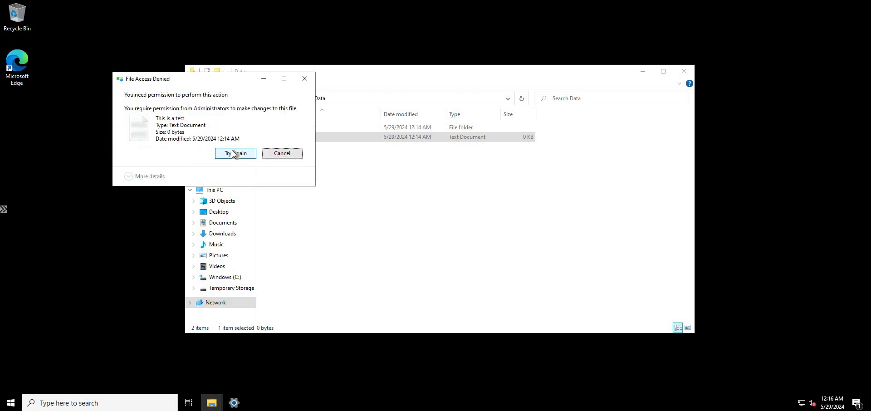
{"action": "left_click", "coordinate": [233, 152]}
{"action": "left_click", "coordinate": [233, 152]}
{"action": "left_click", "coordinate": [233, 154]}
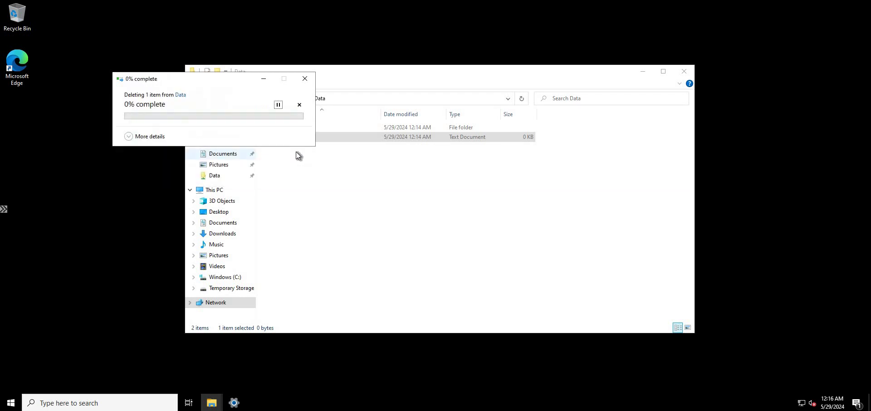
{"action": "key", "text": "Escape"}
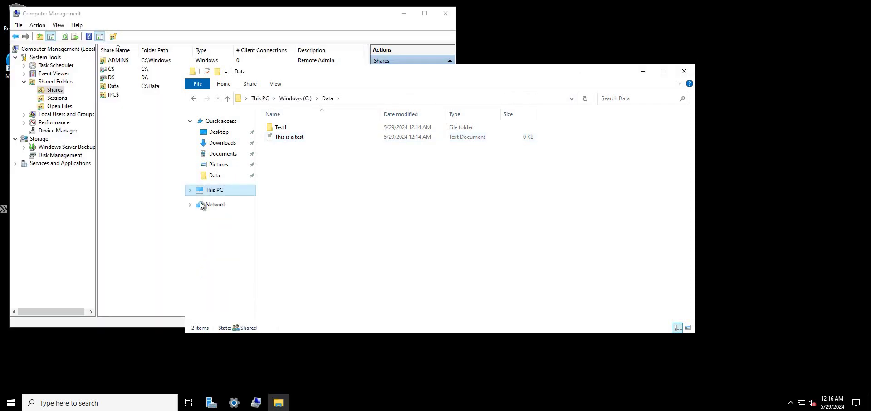
- In the administrator session, show the Windows (C:) drive and check the signed-in account in Settings, then minimize Settings
{"action": "key", "text": "Return"}
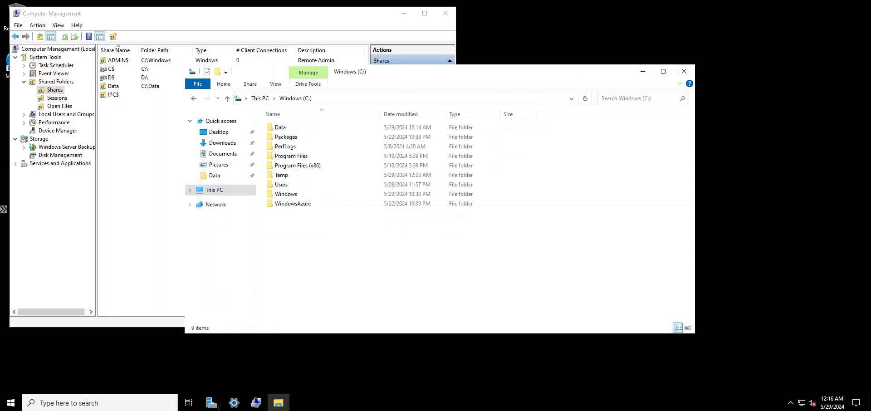
{"action": "key", "text": "alt+Tab"}
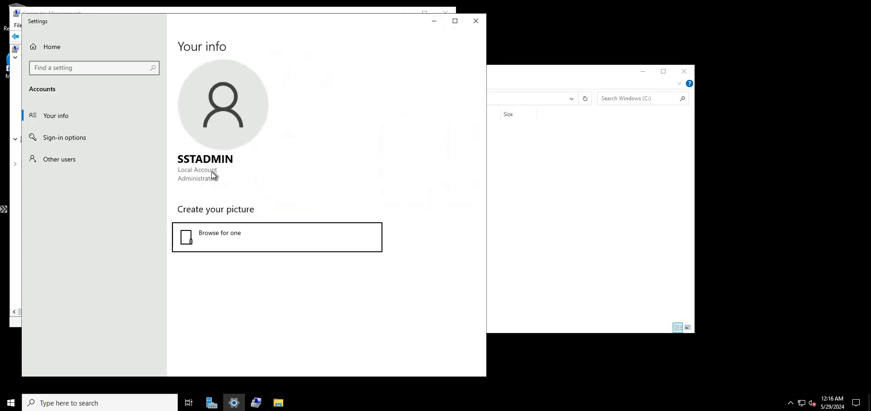
{"action": "left_click", "coordinate": [434, 21]}
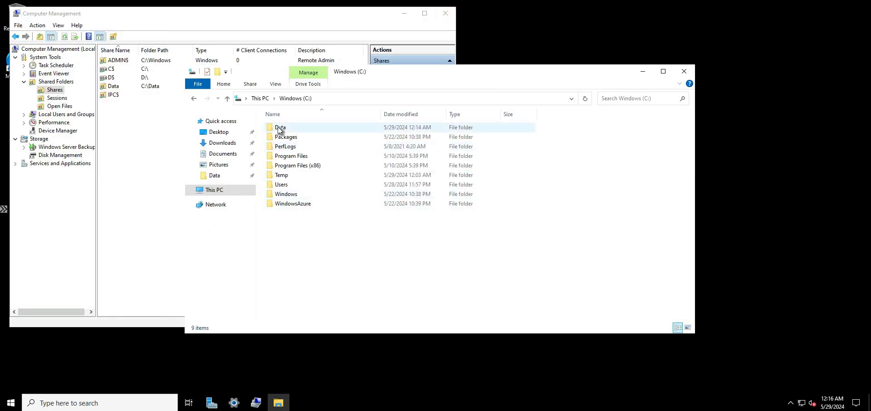
- Open the NTFS security settings of the C:\Data folder for editing, with user1 selected
{"action": "right_click", "coordinate": [278, 127]}
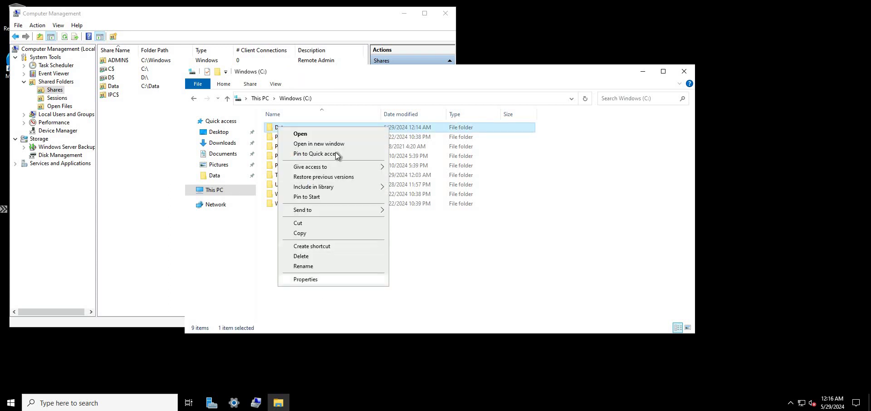
{"action": "key", "text": "r"}
{"action": "key", "text": "ctrl+Tab"}
{"action": "key", "text": "ctrl+Tab"}
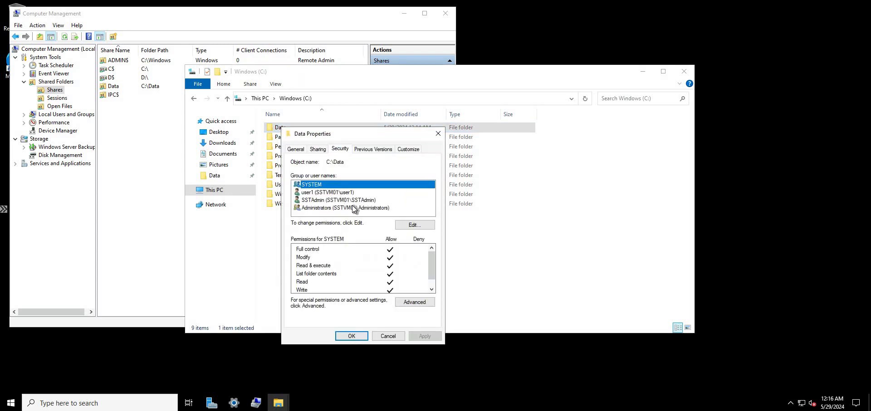
{"action": "key", "text": "Down"}
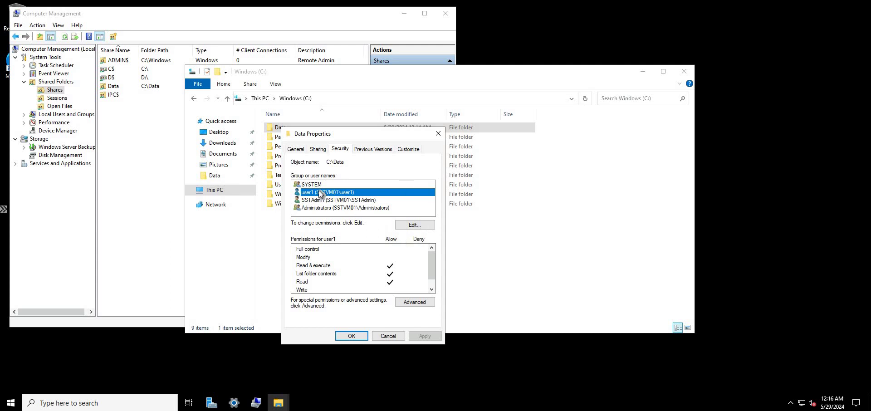
{"action": "left_click", "coordinate": [406, 228]}
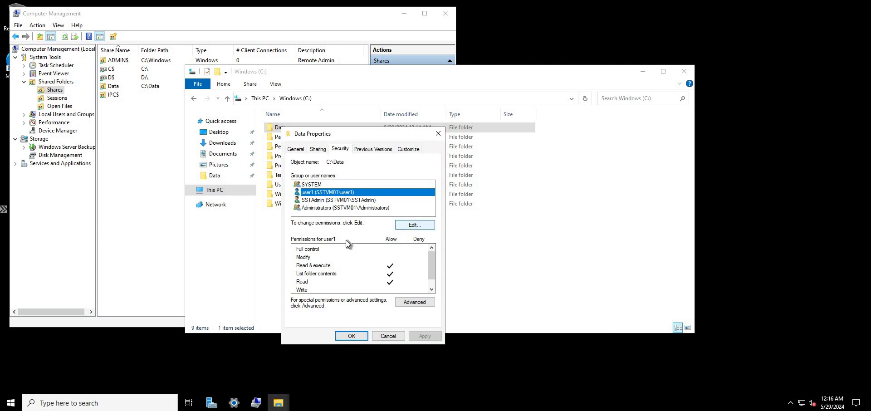
{"action": "key", "text": "Down"}
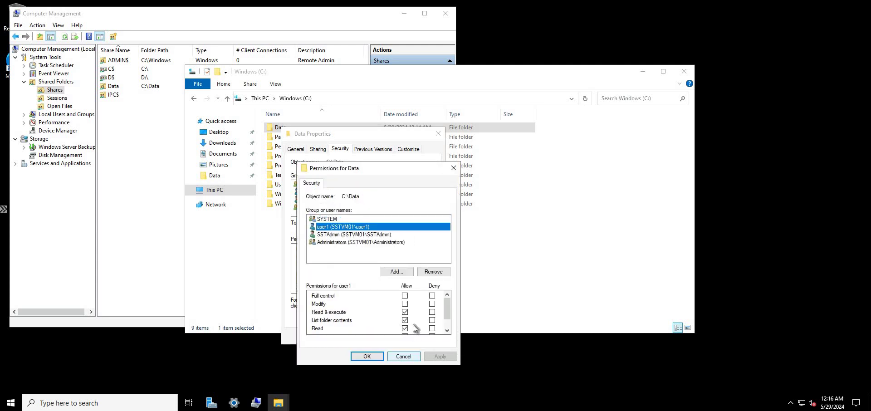
- Allow user1 the Modify permission, including Write, on C:\Data, apply the change, and close the folder's properties
{"action": "left_click", "coordinate": [404, 303]}
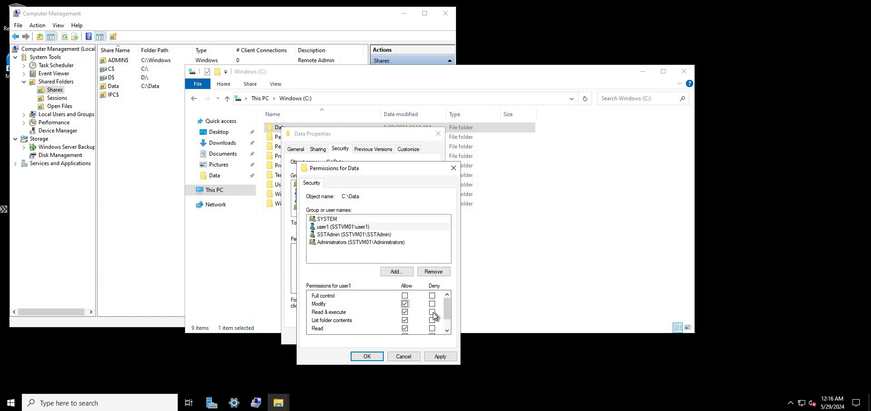
{"action": "left_click", "coordinate": [404, 312]}
{"action": "left_click_drag", "start_coordinate": [445, 319], "coordinate": [413, 324]}
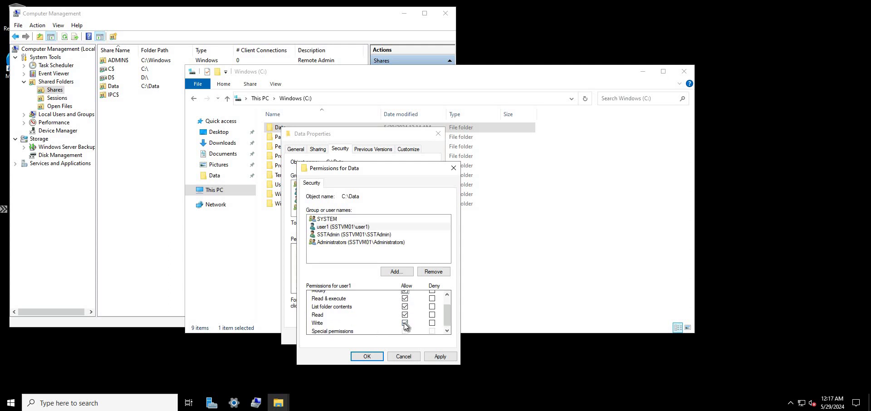
{"action": "scroll", "coordinate": [341, 306], "scroll_direction": "up", "scroll_amount": 2}
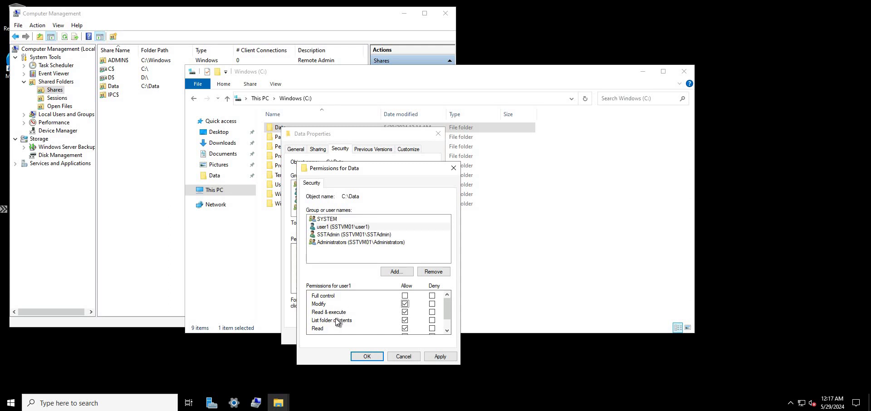
{"action": "scroll", "coordinate": [342, 318], "scroll_direction": "down", "scroll_amount": 1}
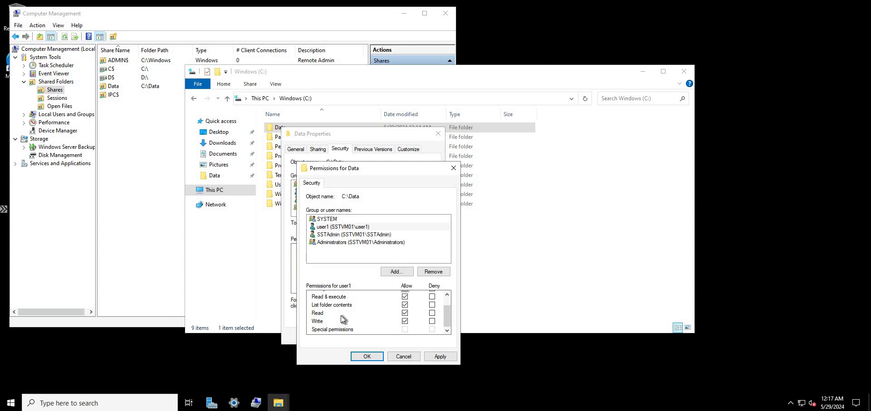
{"action": "left_click", "coordinate": [437, 356]}
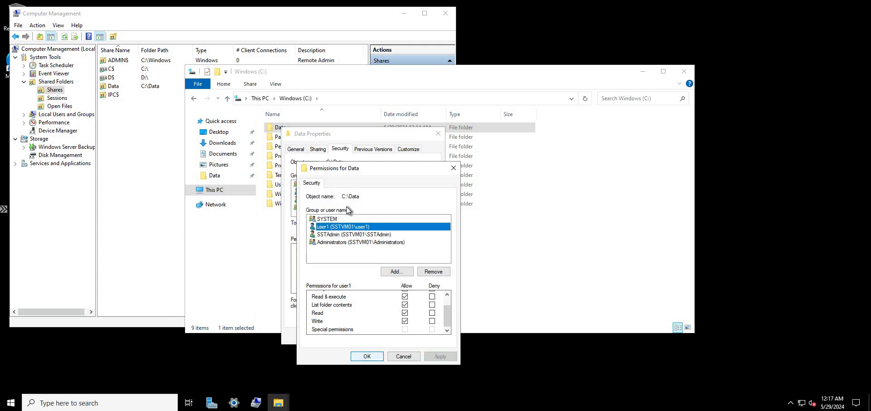
{"action": "key", "text": "Return"}
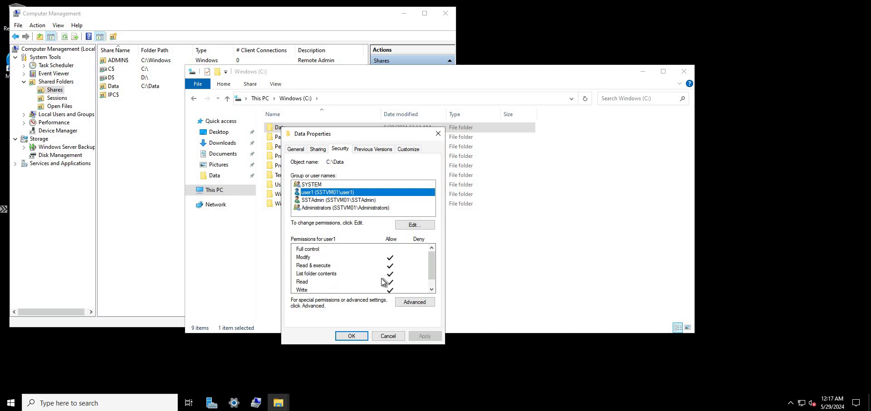
{"action": "left_click", "coordinate": [352, 336]}
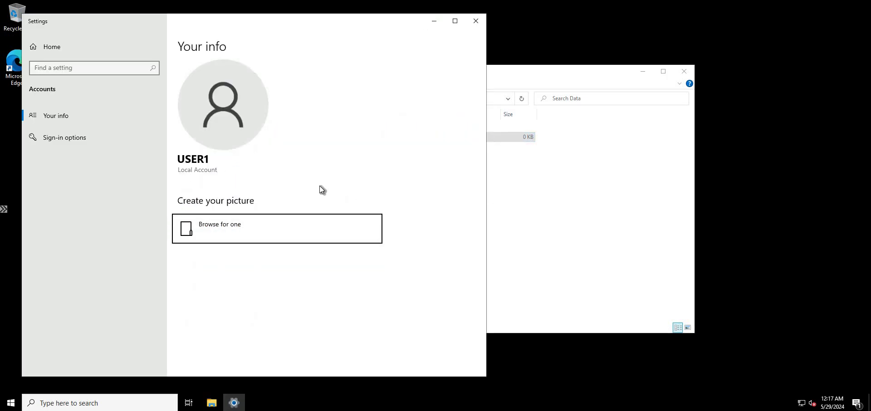
- In user1's session, delete the "This is a test" document and the Test1 folder from the network Data share
{"action": "key", "text": "alt+Tab"}
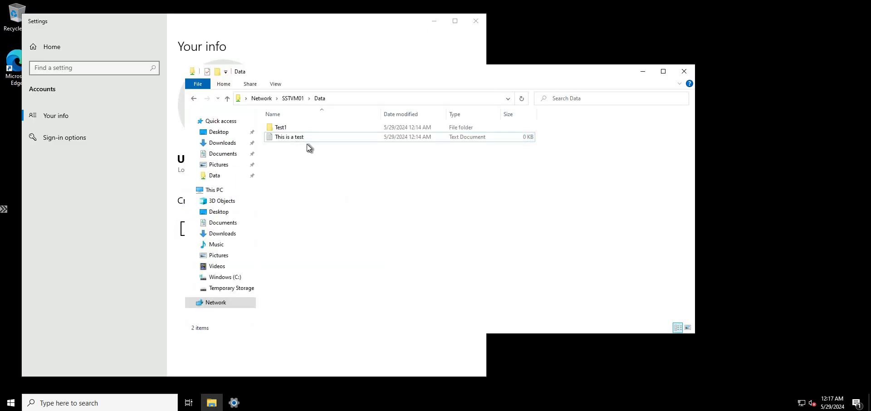
{"action": "left_click", "coordinate": [308, 140]}
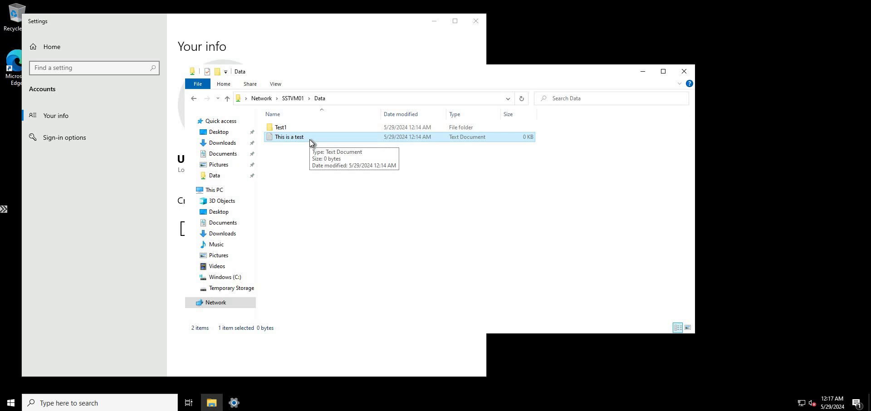
{"action": "key", "text": "Delete"}
{"action": "left_click", "coordinate": [466, 239]}
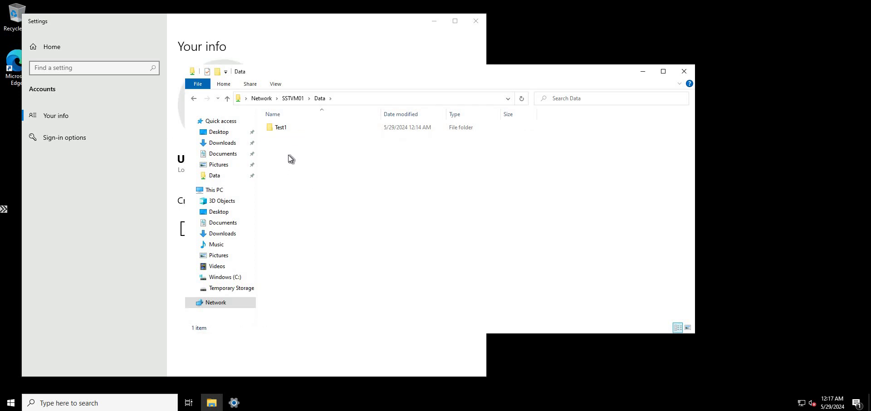
{"action": "left_click", "coordinate": [289, 133]}
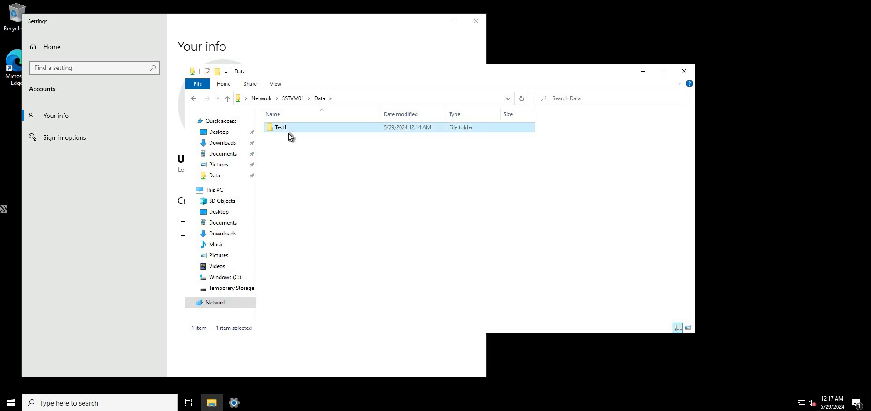
{"action": "key", "text": "Delete"}
{"action": "key", "text": "Return"}
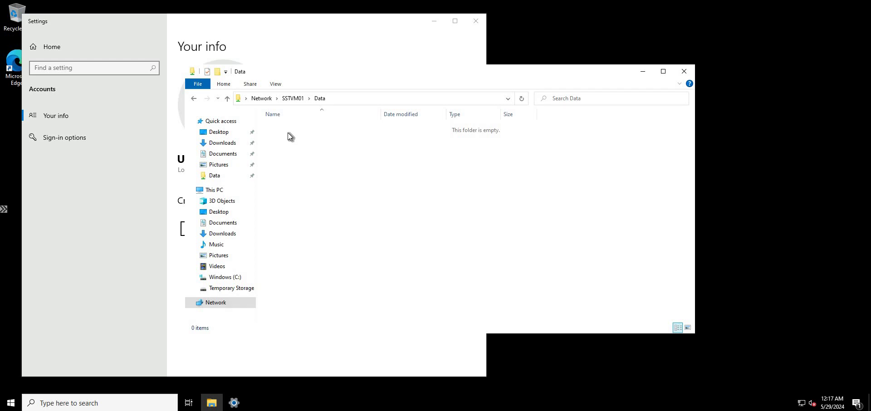
- As user1, create a text document named "HAHA Your files are gone!" in the Data share and select it
{"action": "right_click", "coordinate": [343, 271]}
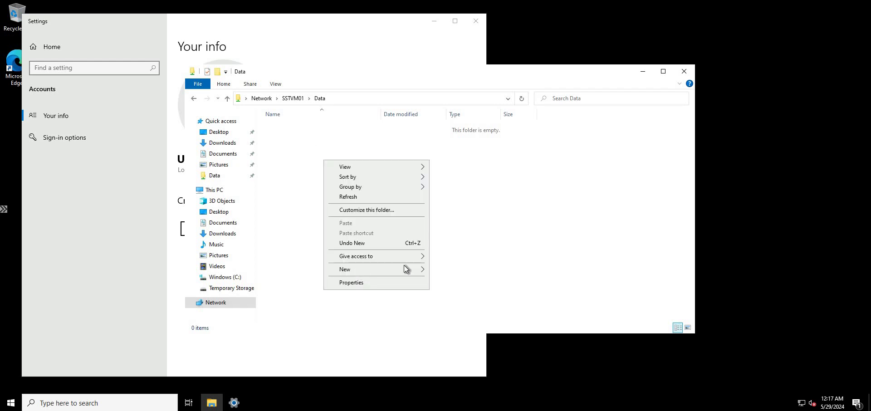
{"action": "mouse_move", "coordinate": [384, 269]}
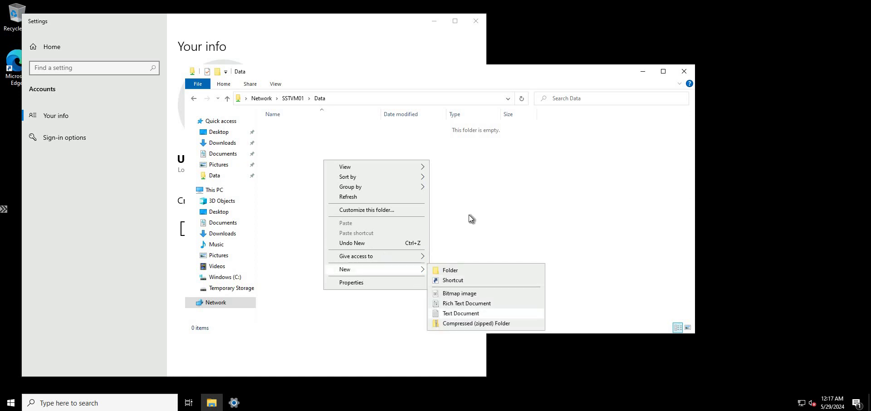
{"action": "key", "text": "Return"}
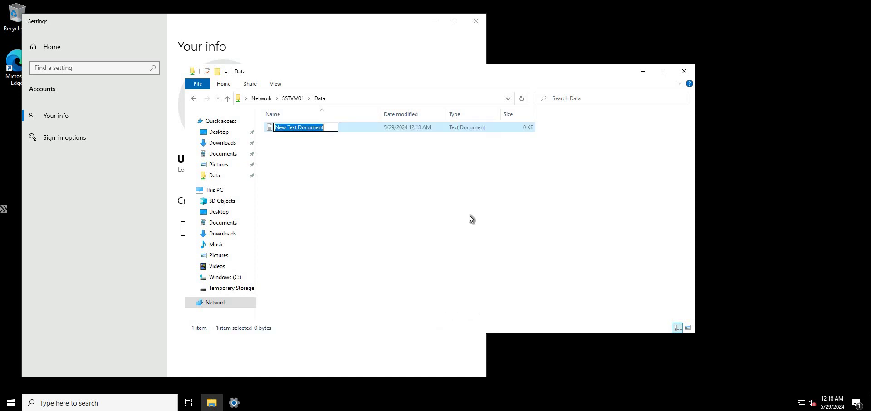
{"action": "type", "text": "HAHA Your files are gone!"}
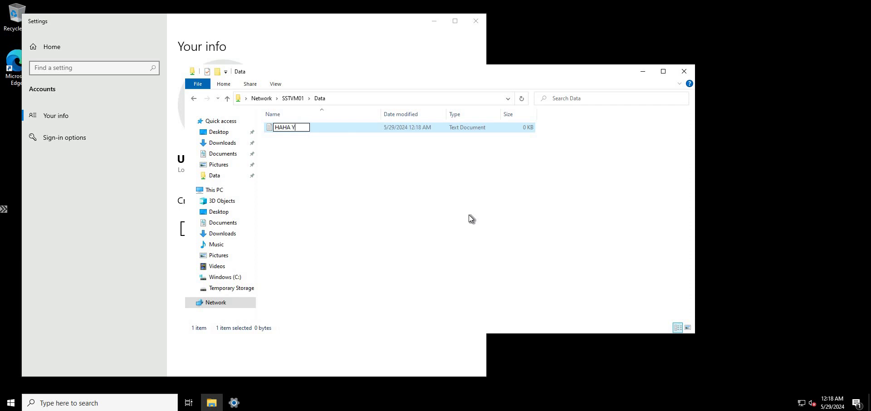
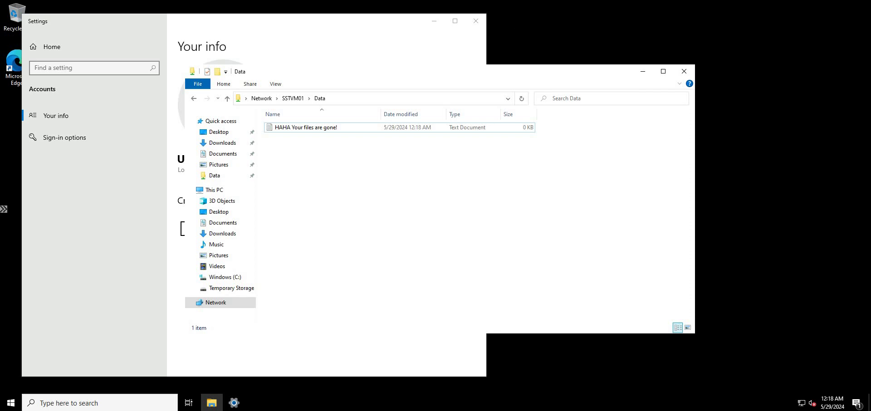
{"action": "left_click_drag", "start_coordinate": [289, 146], "coordinate": [308, 128]}
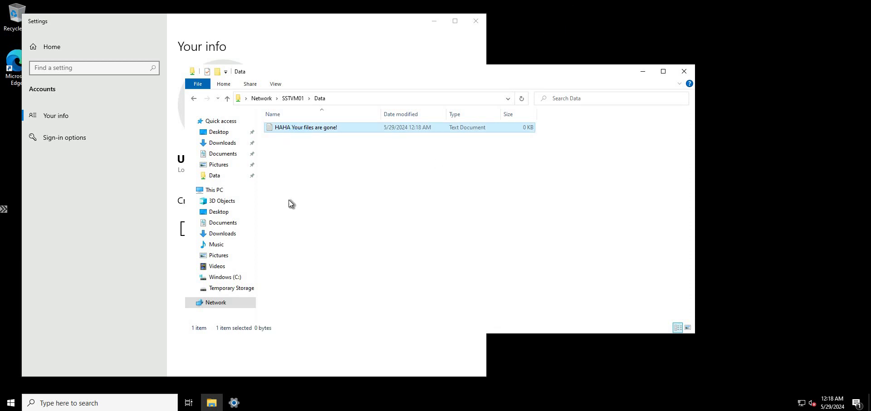
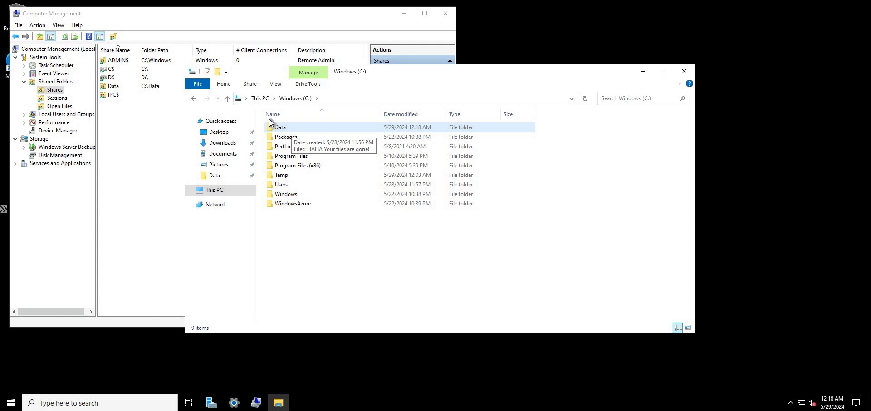
- Back in the administrator session, reopen the permission editor for C:\Data and bring up user1's NTFS permissions
{"action": "left_click_drag", "start_coordinate": [293, 129], "coordinate": [271, 121]}
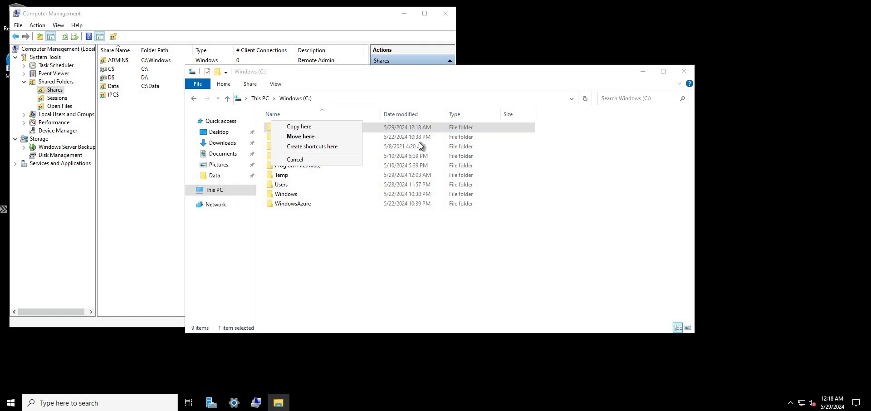
{"action": "right_click", "coordinate": [364, 128]}
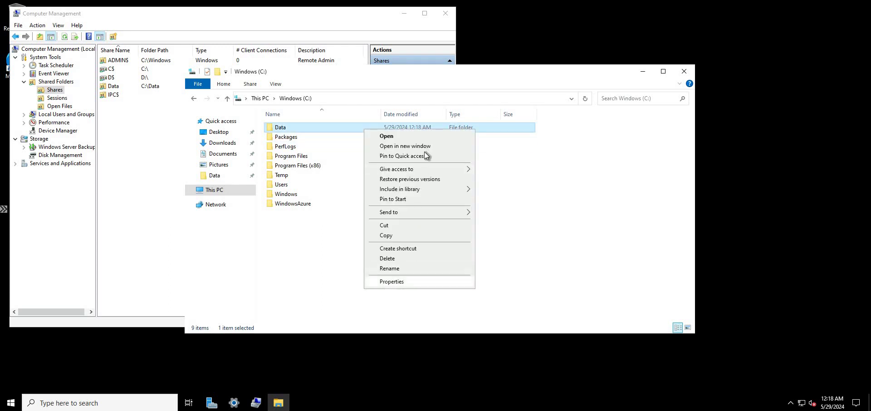
{"action": "left_click", "coordinate": [391, 281]}
{"action": "key", "text": "ctrl+Tab"}
{"action": "key", "text": "ctrl+Tab"}
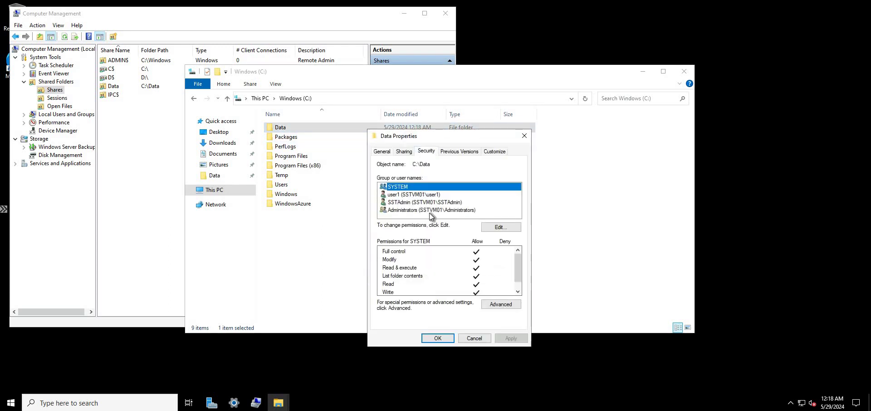
{"action": "left_click", "coordinate": [497, 231]}
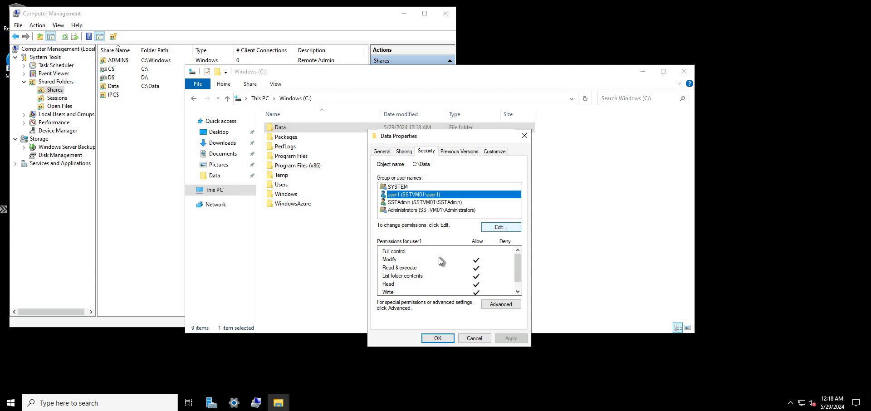
{"action": "key", "text": "Down"}
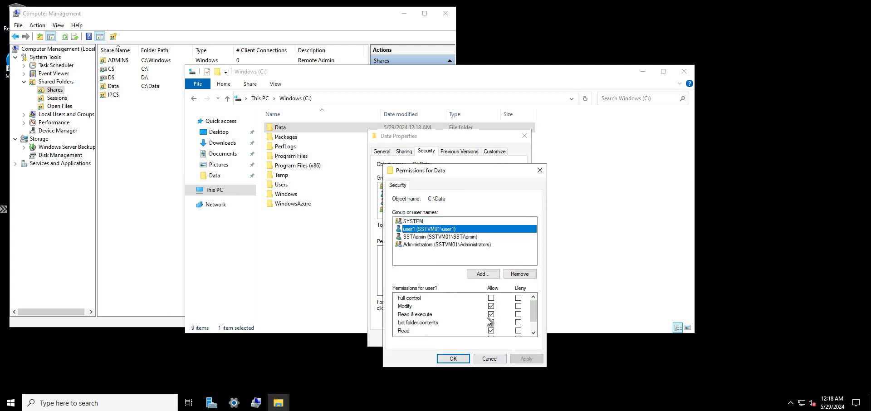
- Examine user1's allow and deny entries, from Full control and Modify to Write and Special permissions, without changing them
{"action": "left_click", "coordinate": [413, 327]}
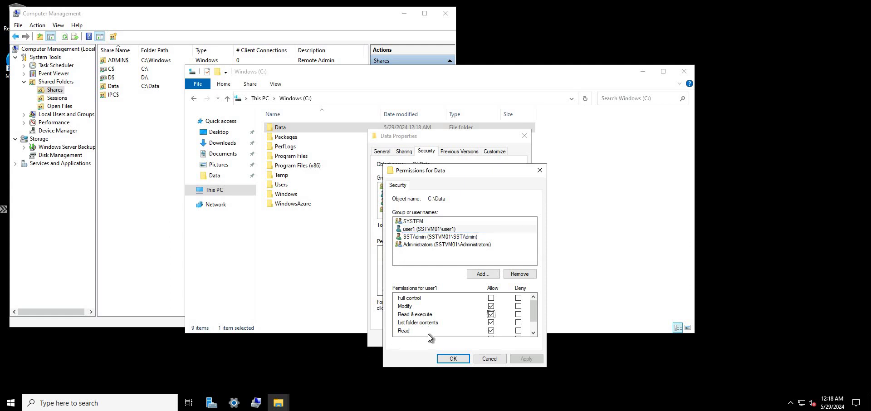
{"action": "key", "text": "Down"}
{"action": "key", "text": "Down"}
{"action": "scroll", "coordinate": [406, 325], "scroll_direction": "down", "scroll_amount": 1}
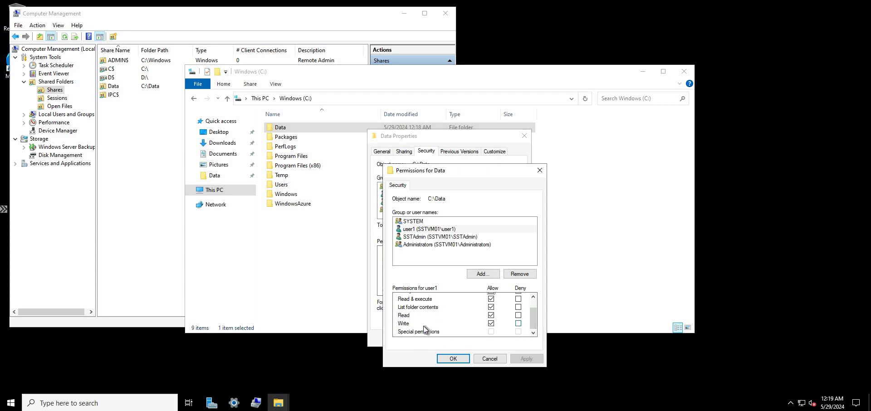
{"action": "left_click", "coordinate": [397, 324]}
{"action": "scroll", "coordinate": [396, 326], "scroll_direction": "up", "scroll_amount": 1}
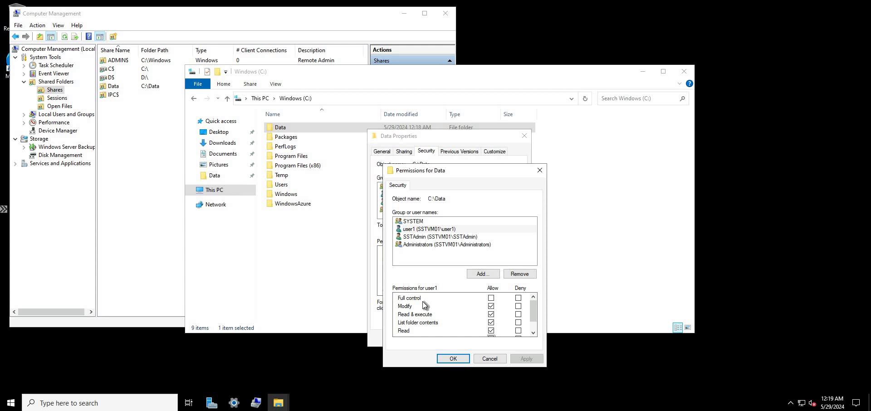
{"action": "scroll", "coordinate": [413, 308], "scroll_direction": "down", "scroll_amount": 1}
{"action": "scroll", "coordinate": [410, 309], "scroll_direction": "up", "scroll_amount": 1}
{"action": "scroll", "coordinate": [426, 321], "scroll_direction": "down", "scroll_amount": 1}
{"action": "scroll", "coordinate": [433, 316], "scroll_direction": "up", "scroll_amount": 1}
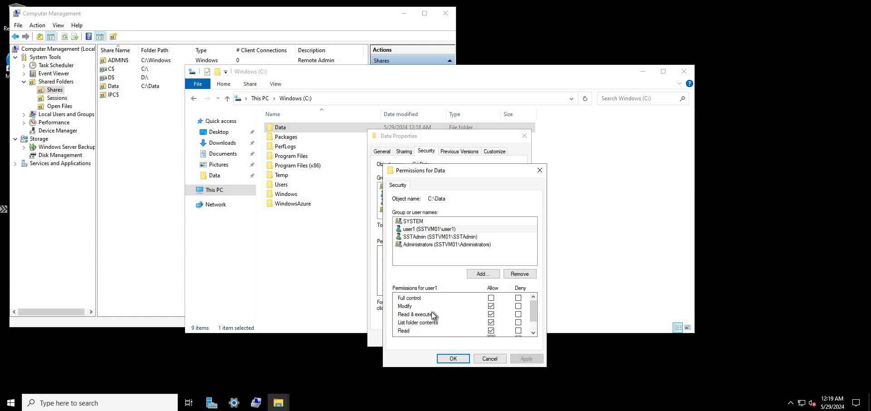